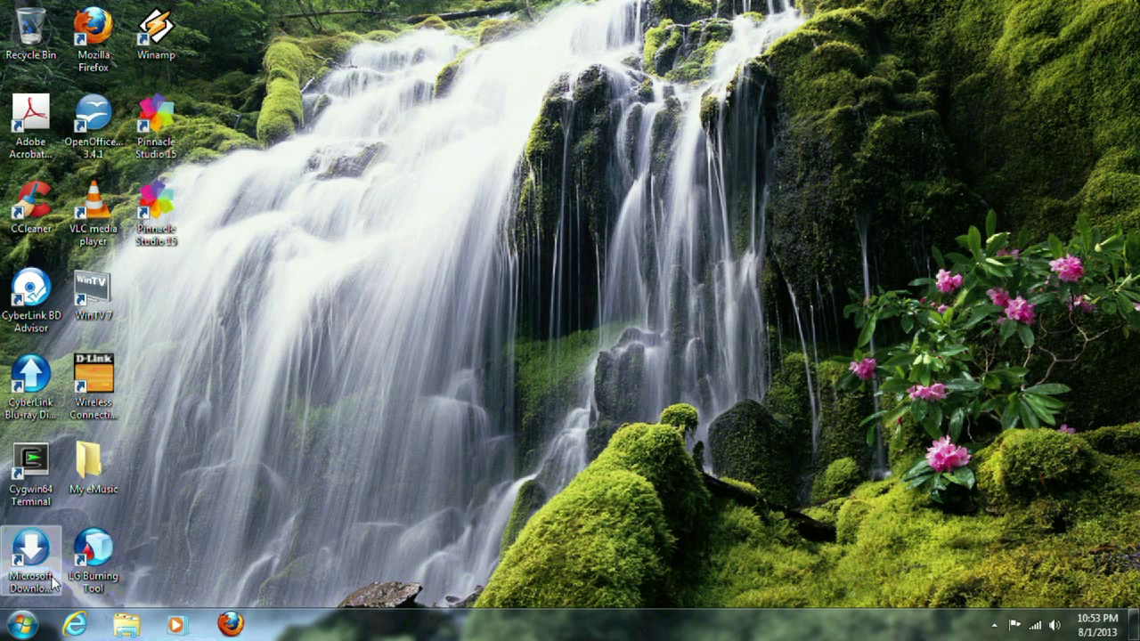
- Launch OpenOffice.org Calc from the Start menu's OpenOffice.org 3.4.1 program group
click(24, 630)
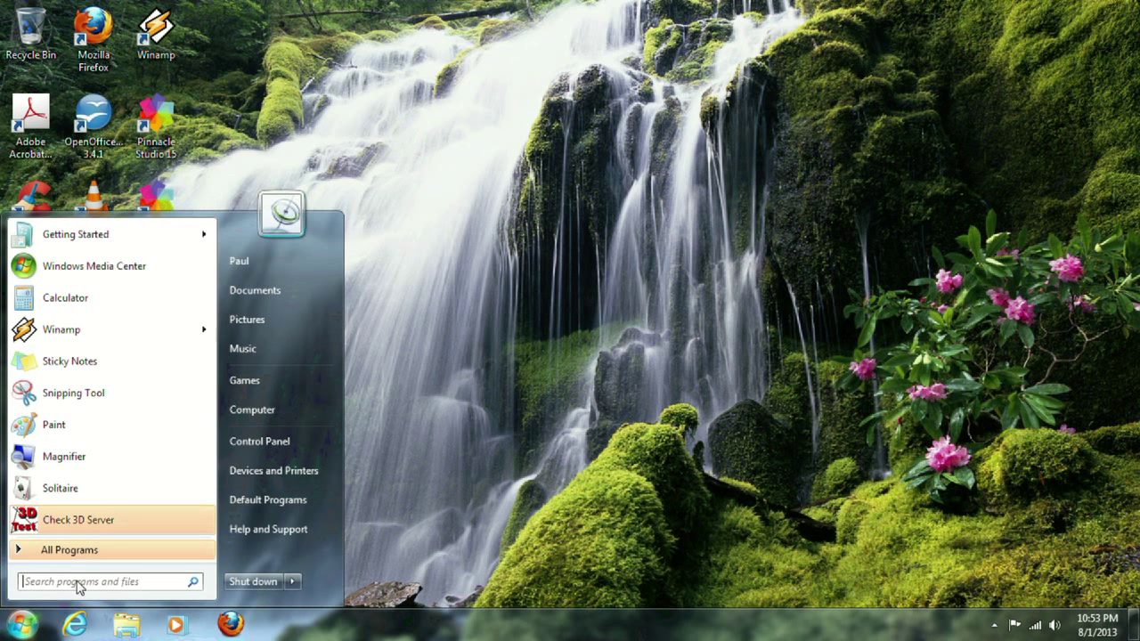
click(97, 552)
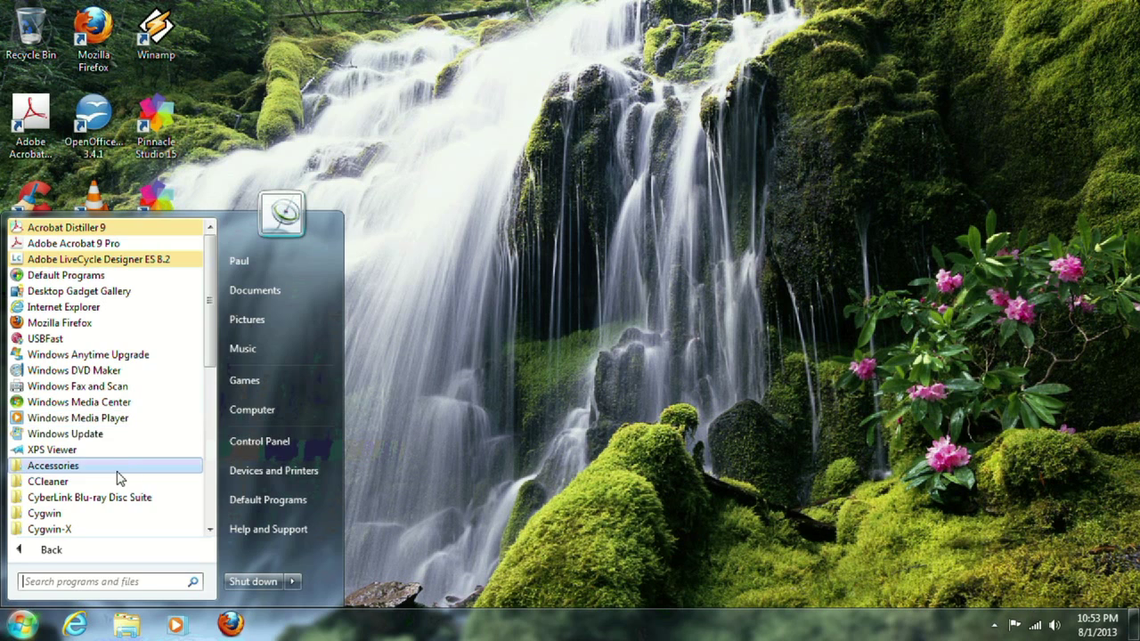
scroll(120, 478, down, 2)
scroll(119, 478, down, 2)
scroll(119, 478, down, 2)
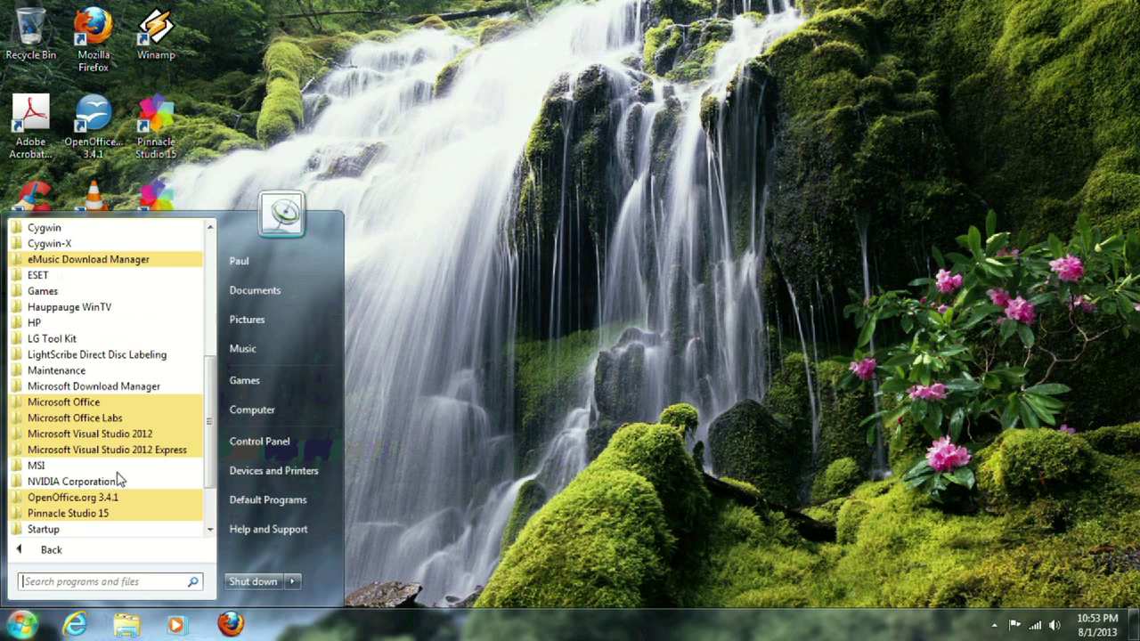
click(116, 497)
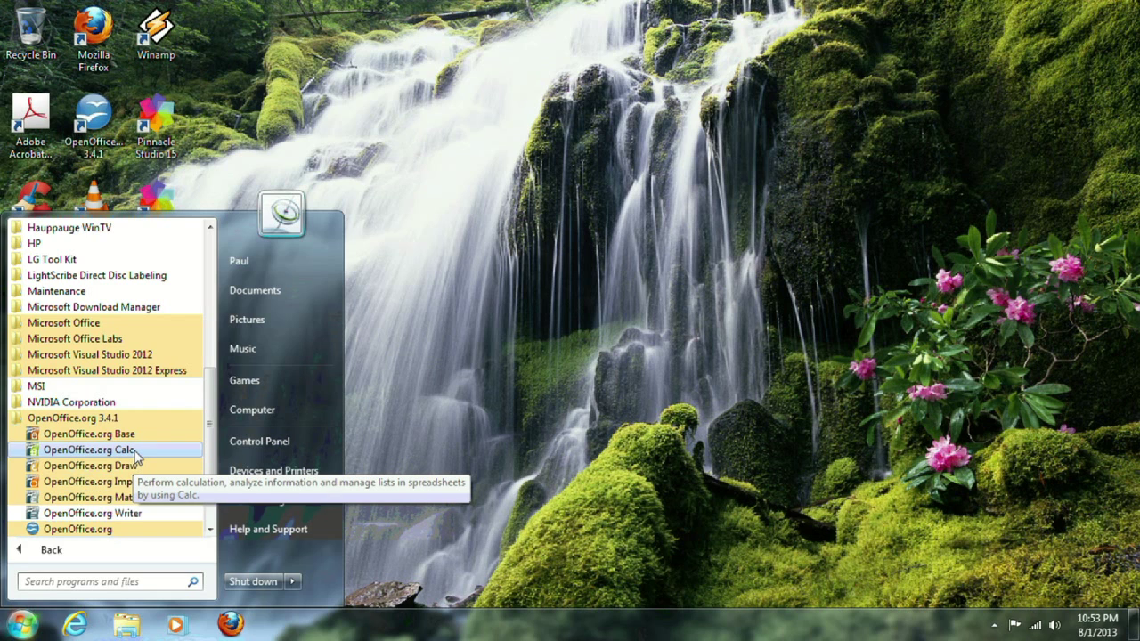
click(135, 453)
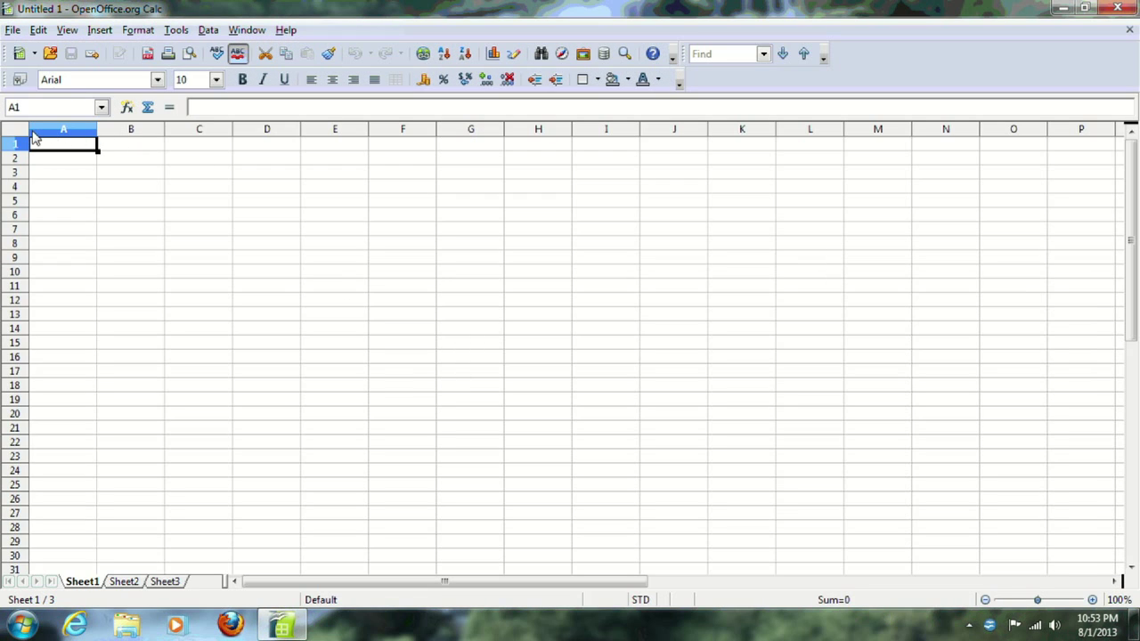
- Select the whole sheet and narrow every column, then return to A1
click(15, 133)
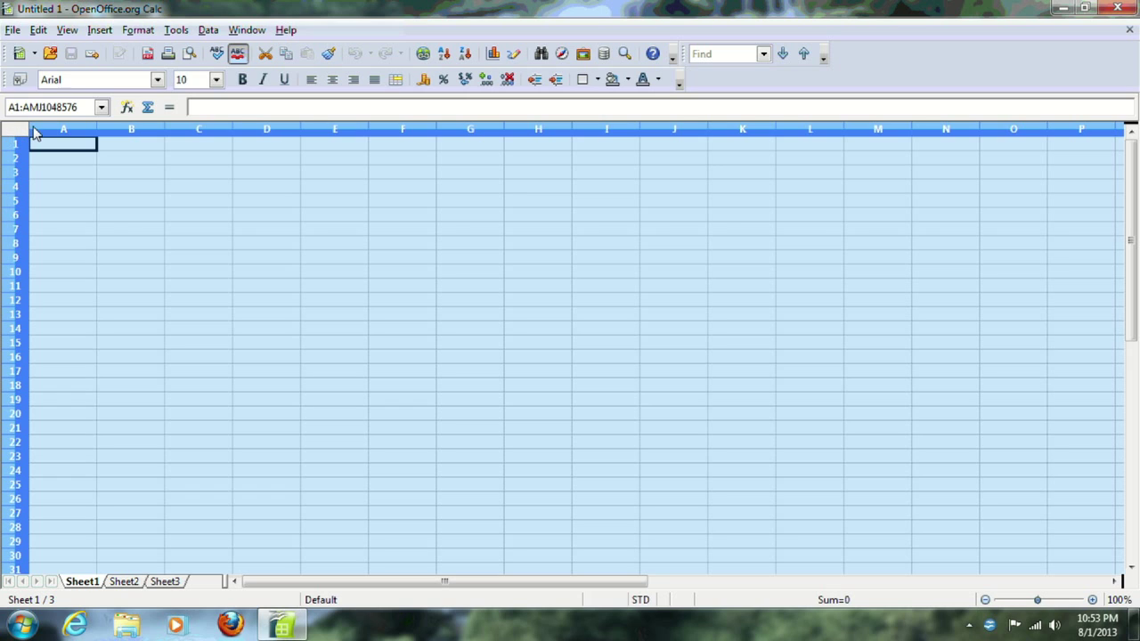
drag(96, 135, 70, 138)
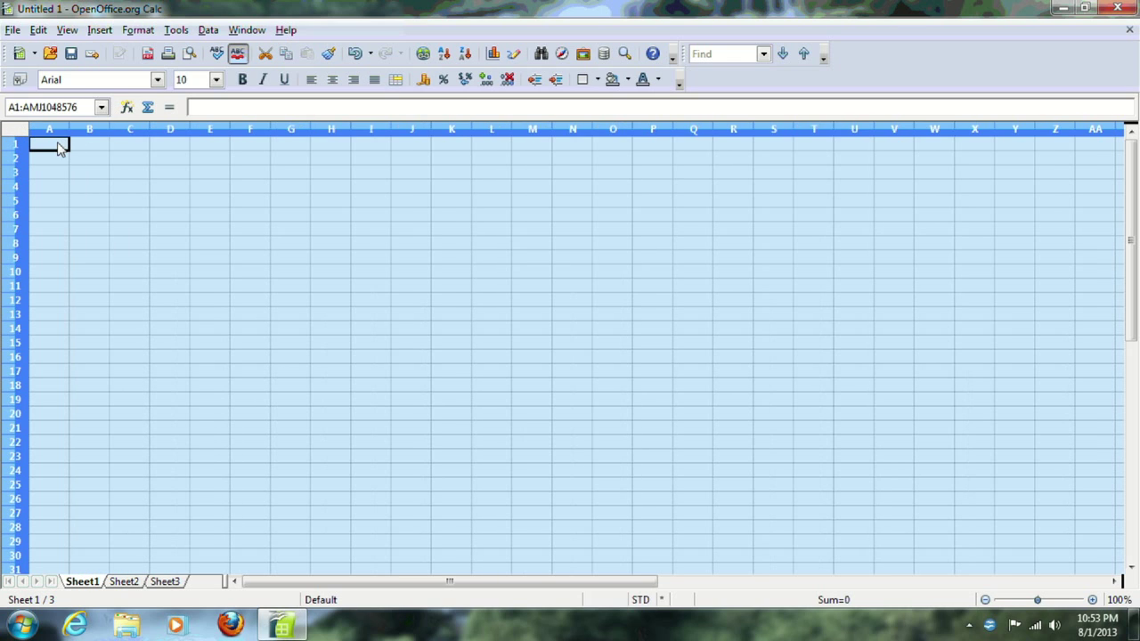
click(58, 147)
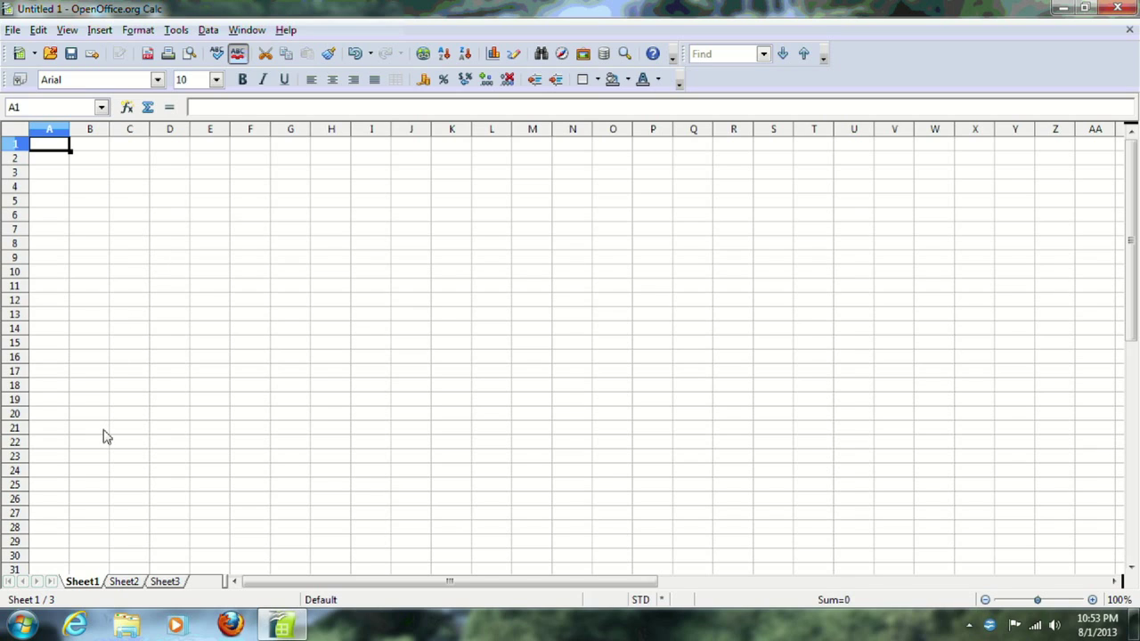
- Enter 12, 34, 23, 45, 11, 78, 65, 64, 55, 59, 68 into A1:A11
text(12)
key(Return)
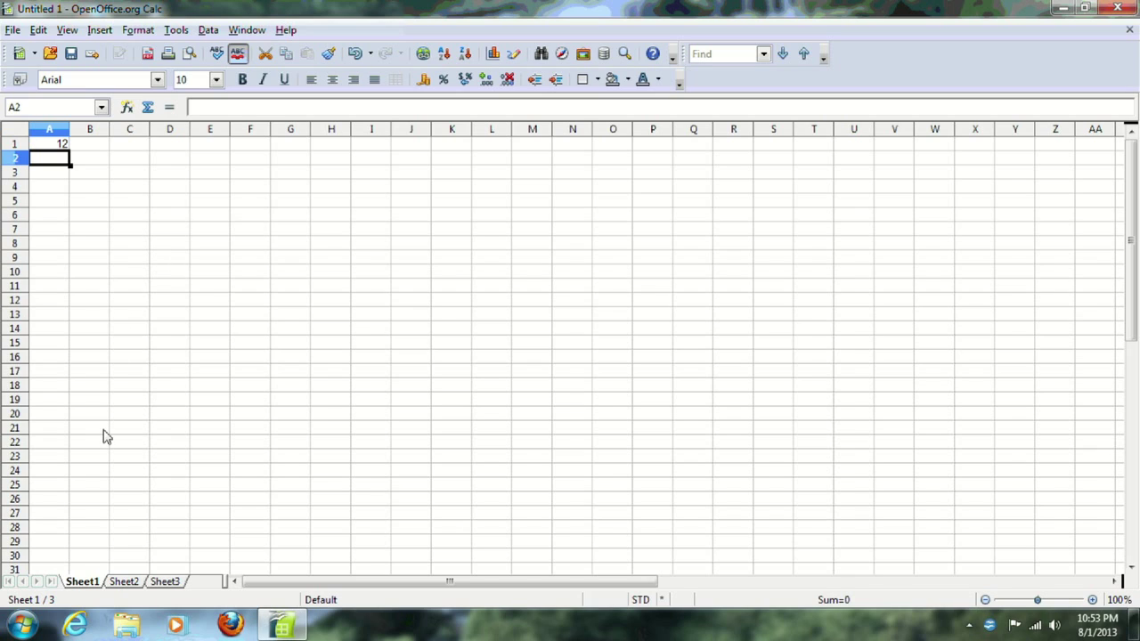
text(34)
key(Return)
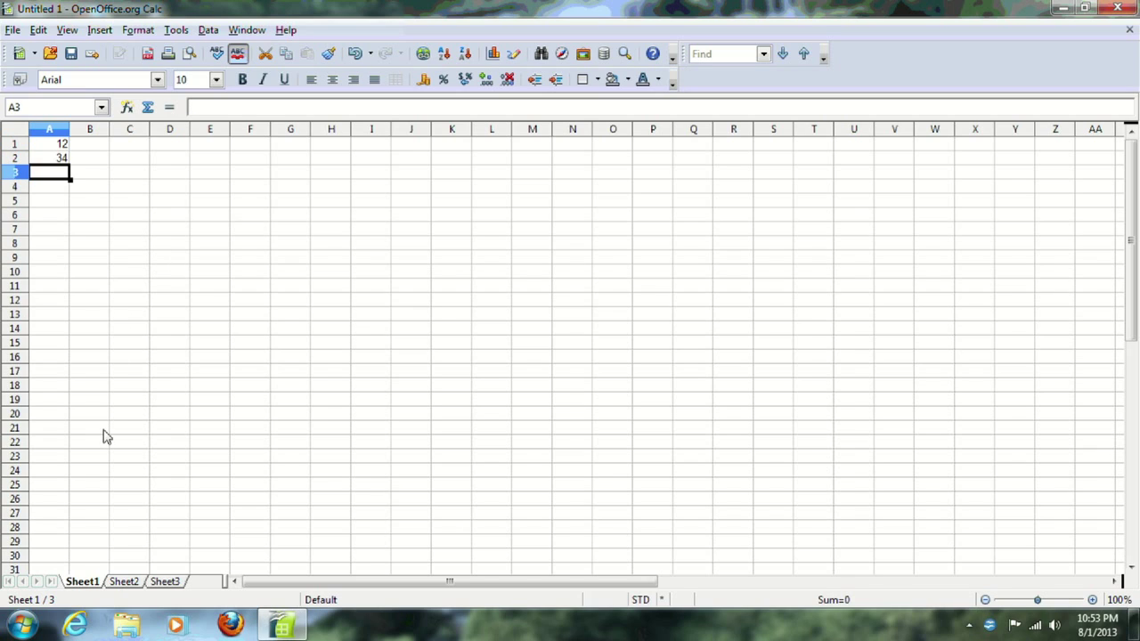
text(23)
key(Return)
text(45)
key(Return)
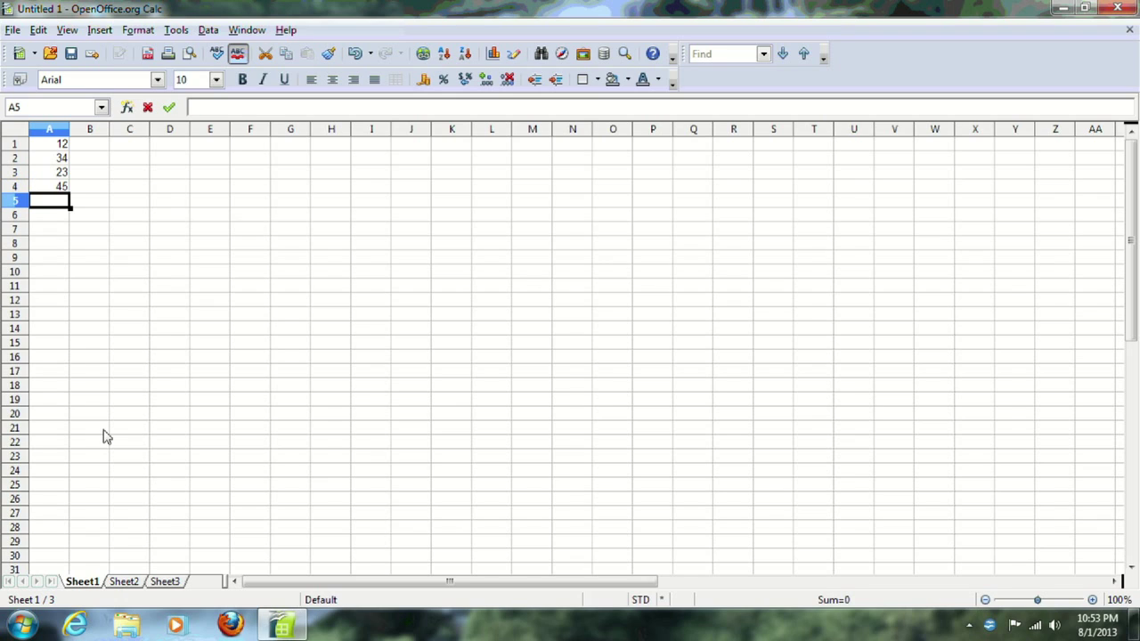
text(11)
key(Return)
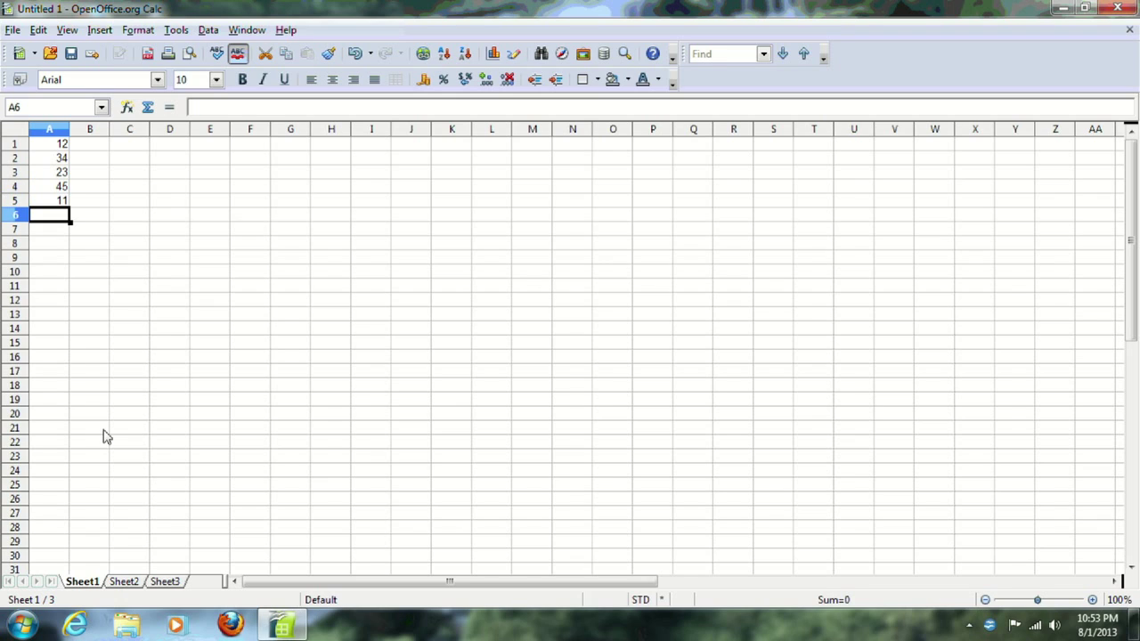
text(78)
key(Return)
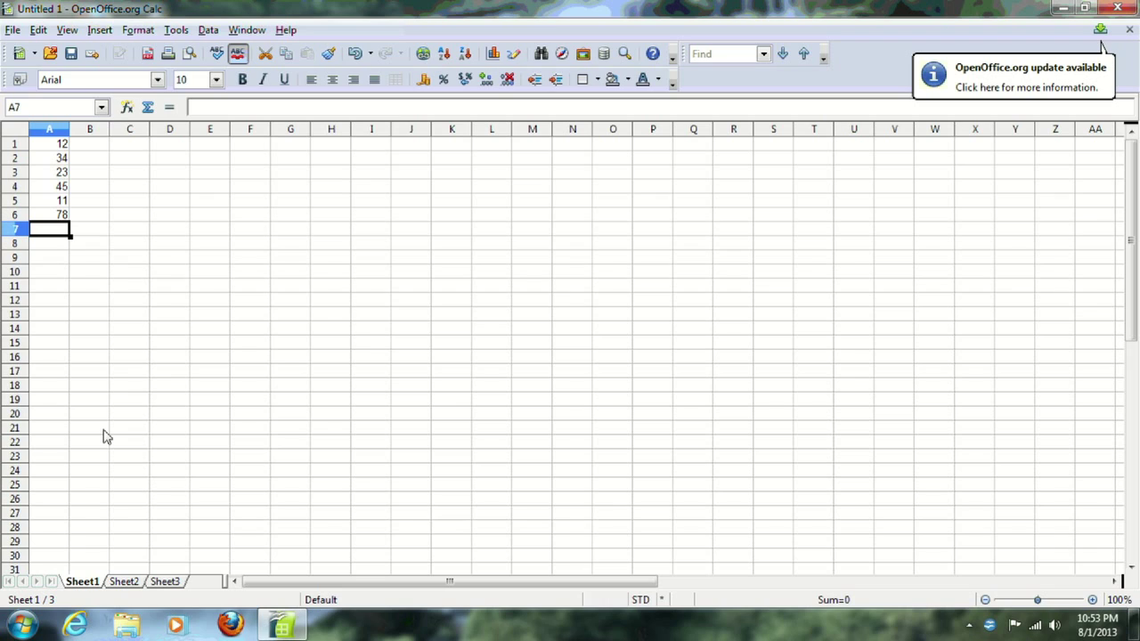
text(65)
key(Return)
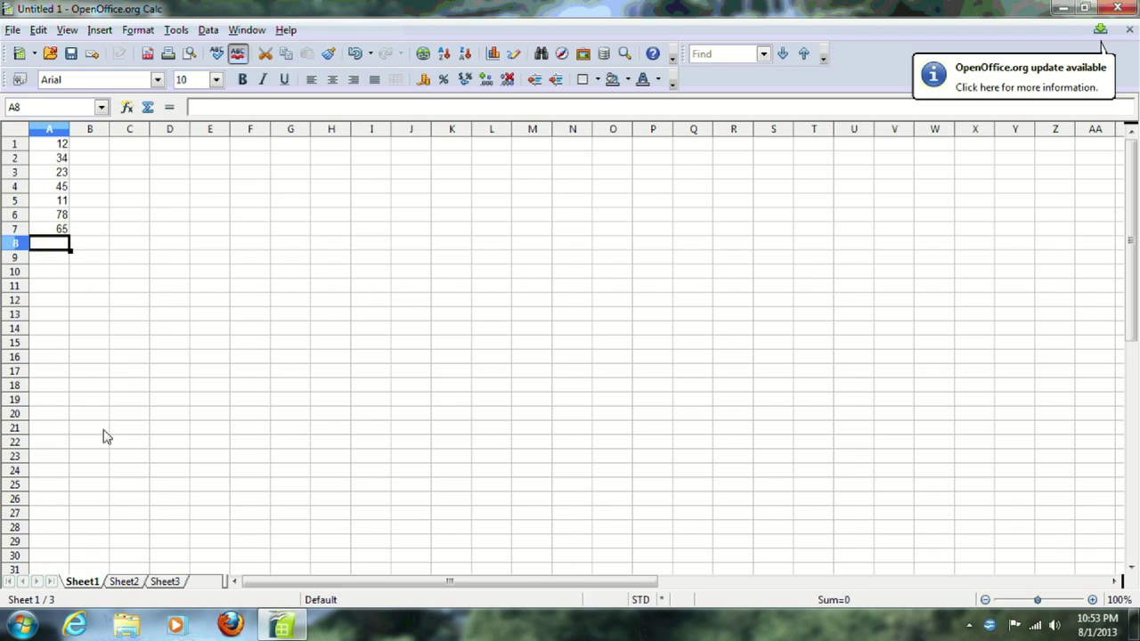
text(64)
key(Return)
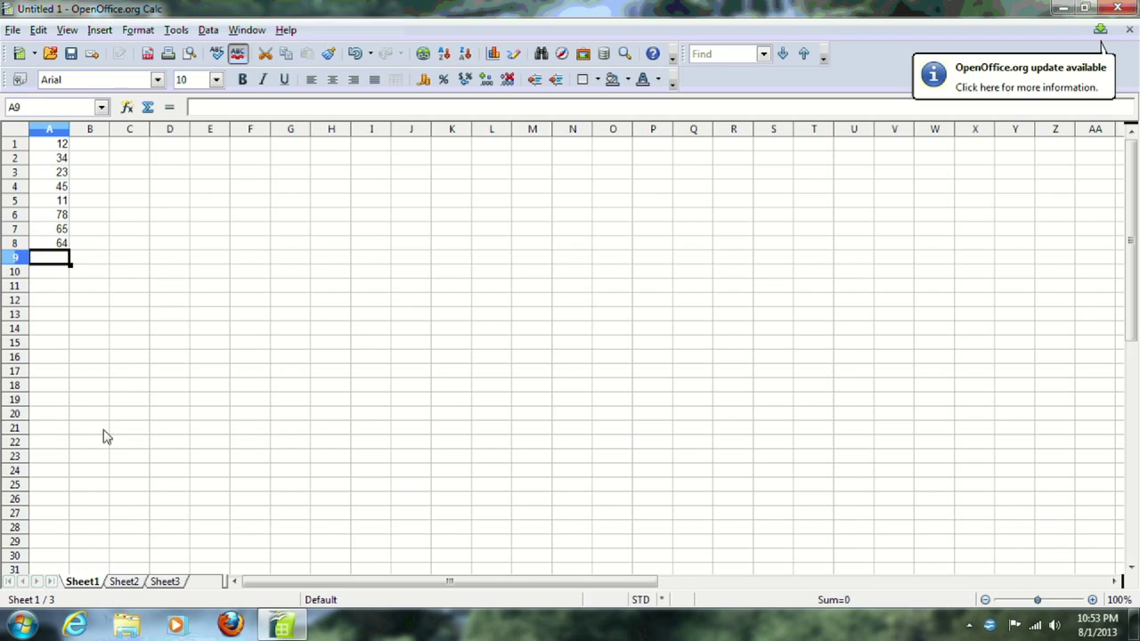
text(55)
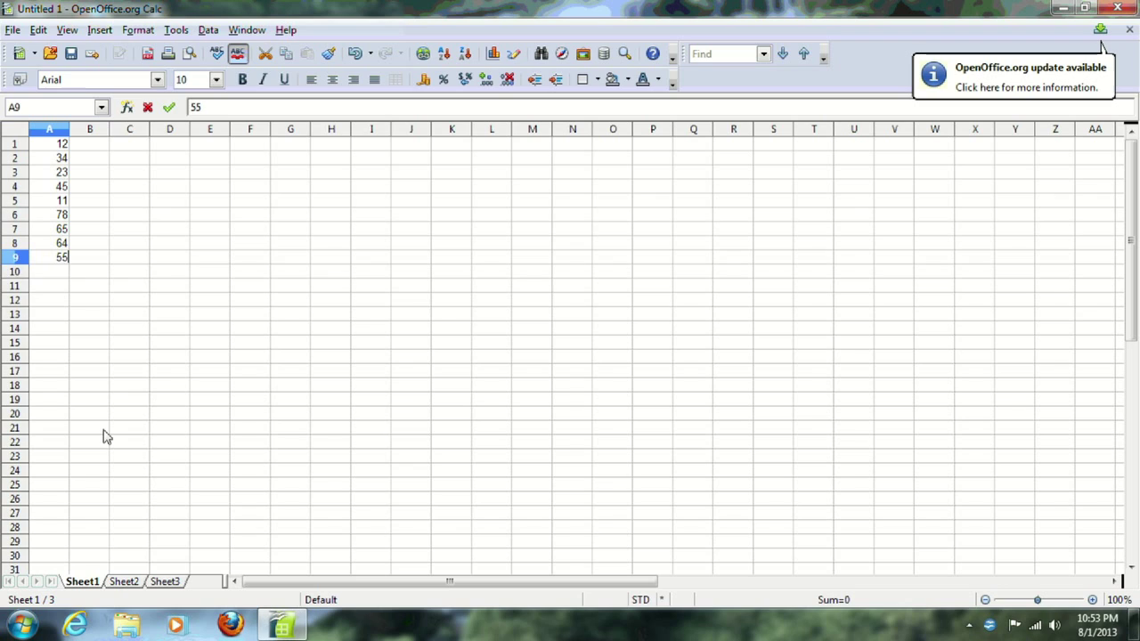
key(Return)
text(59)
key(Return)
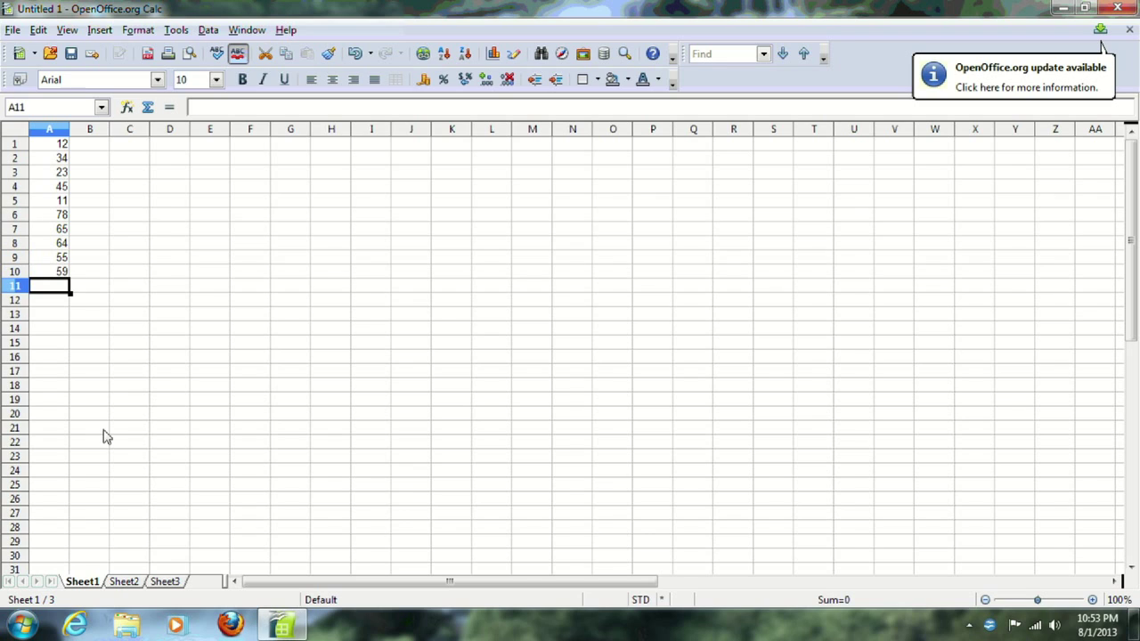
text(68)
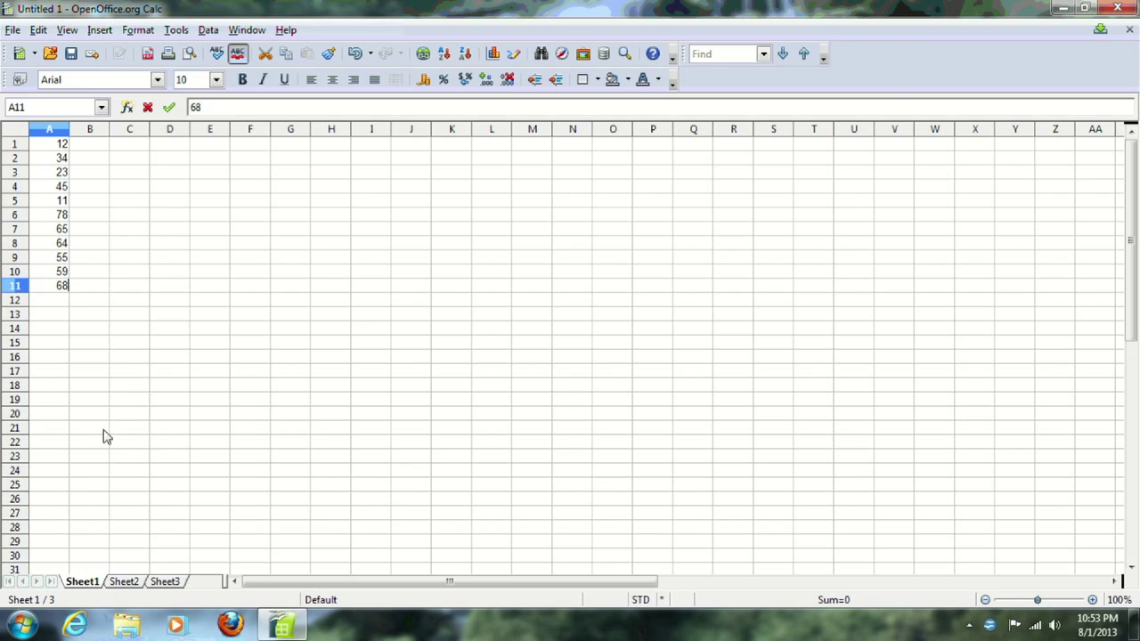
key(Return)
- Enter 89, 77, 34, 29, 55, 66, 63, 67, 88, 66 into A12:A21
text(89)
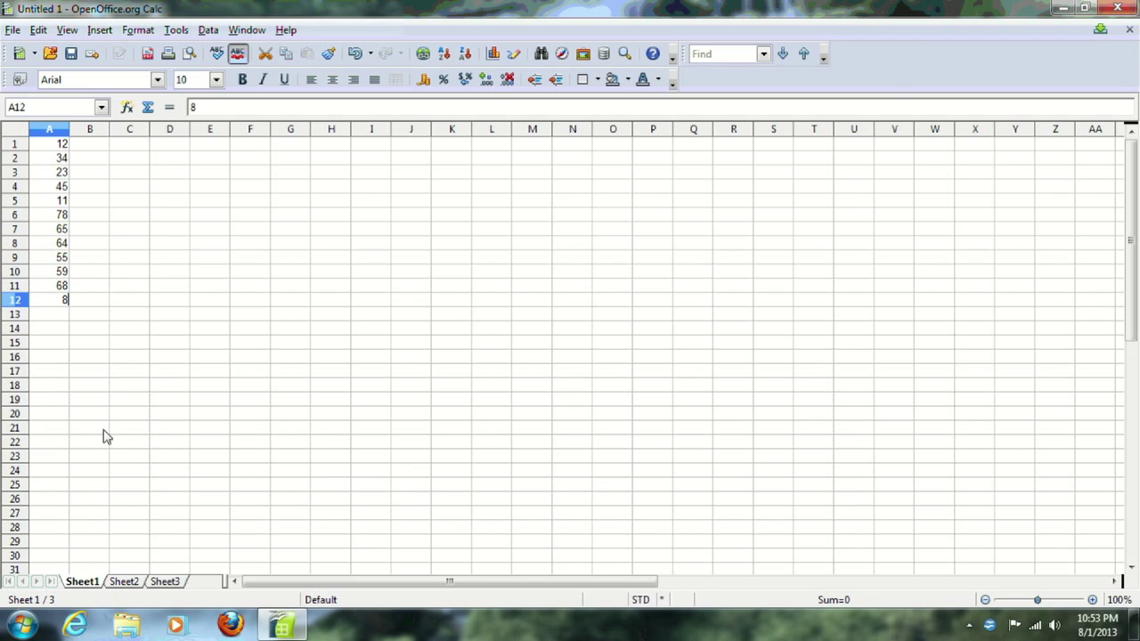
key(Return)
text(77)
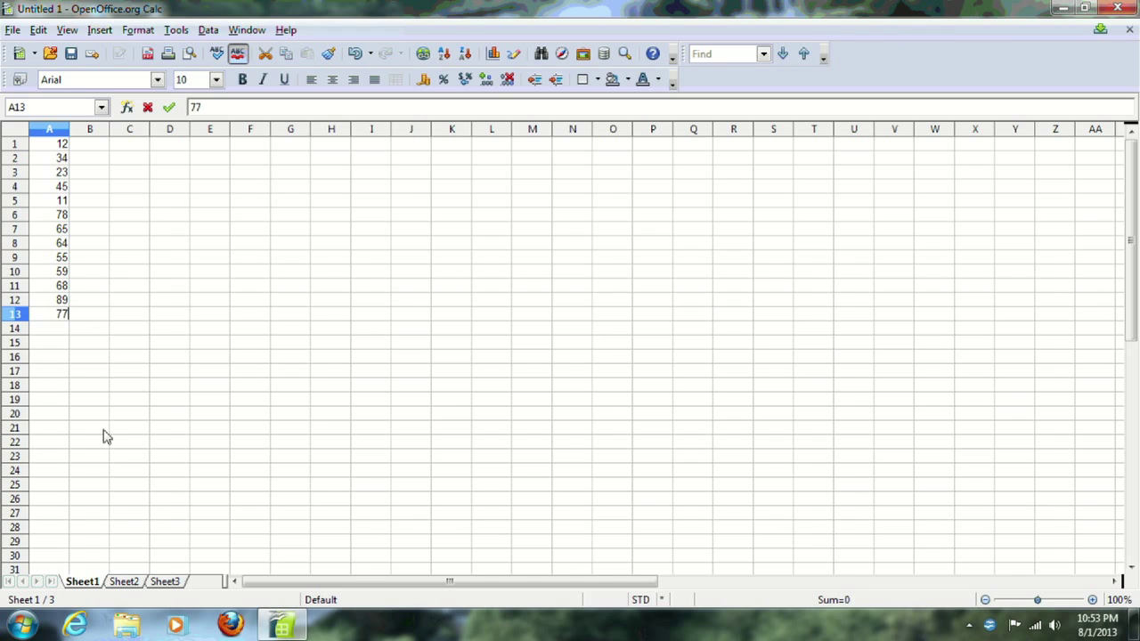
key(Return)
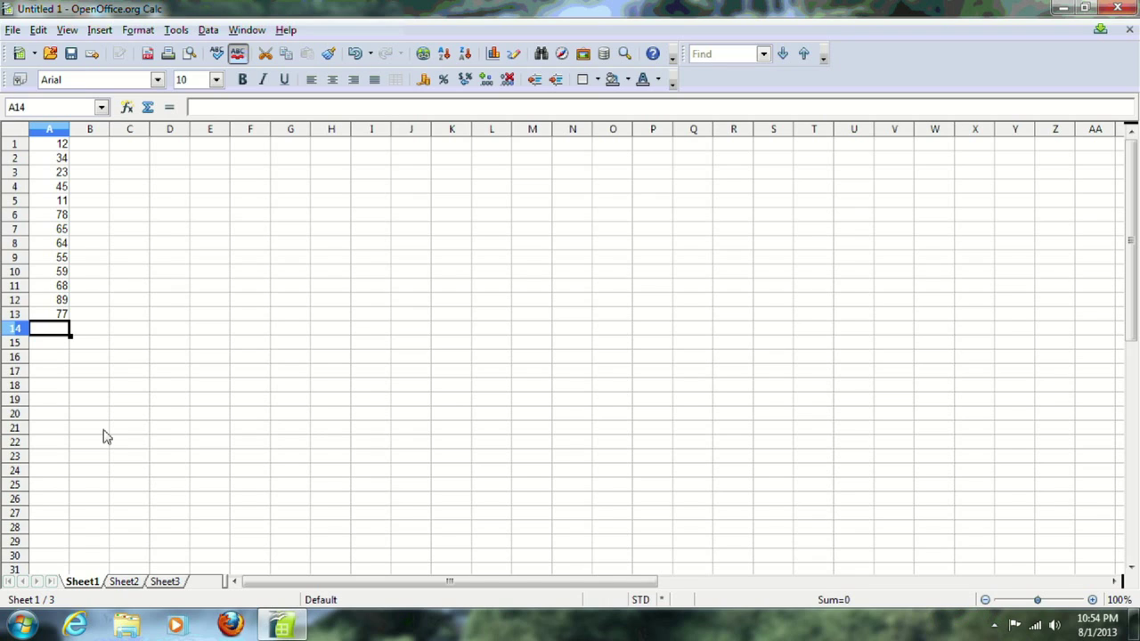
text(34)
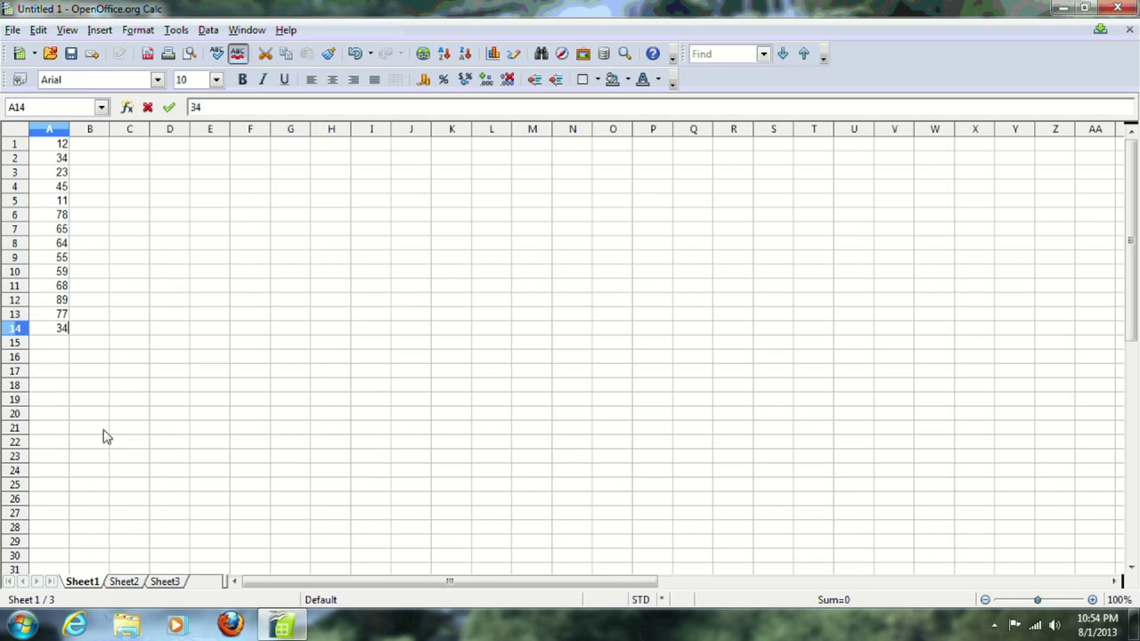
key(Return)
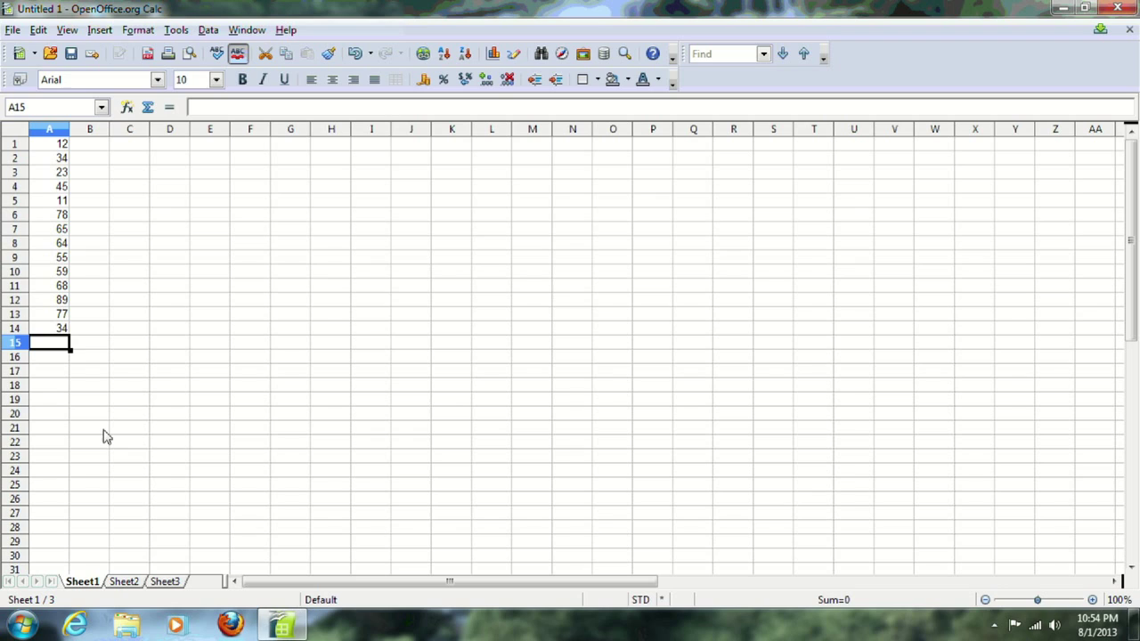
text(29)
key(Return)
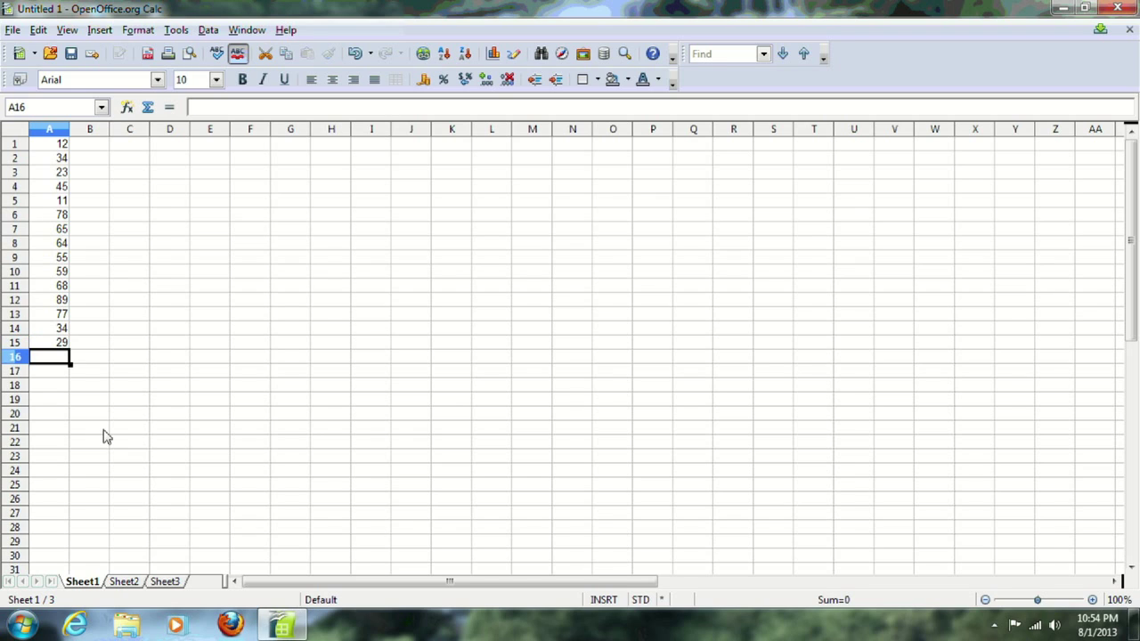
text(55)
key(Return)
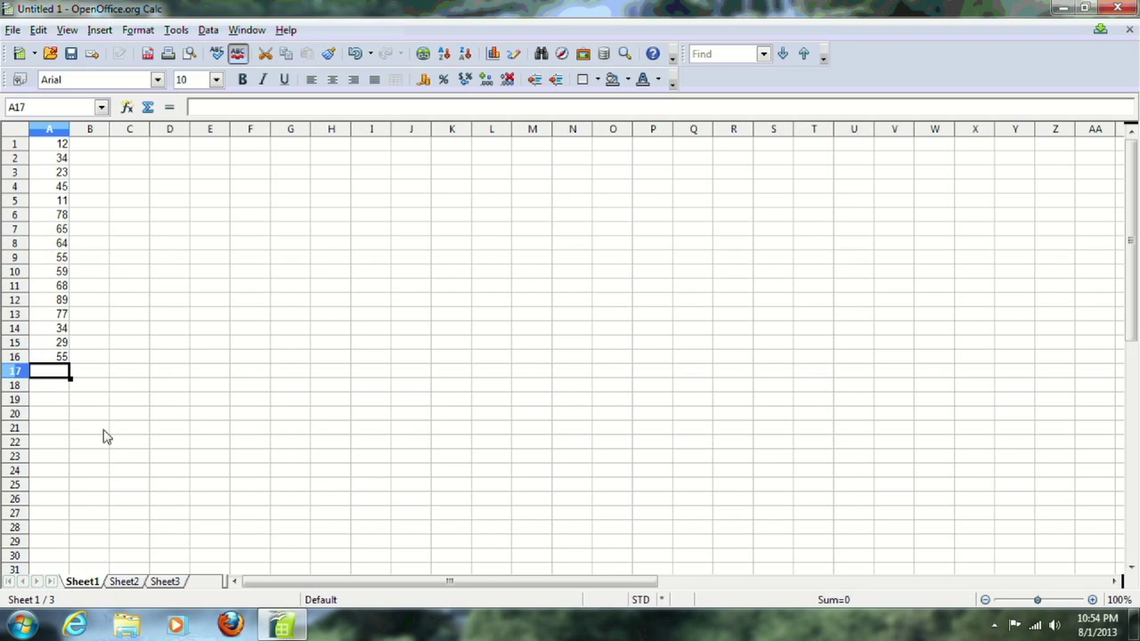
text(66)
key(Return)
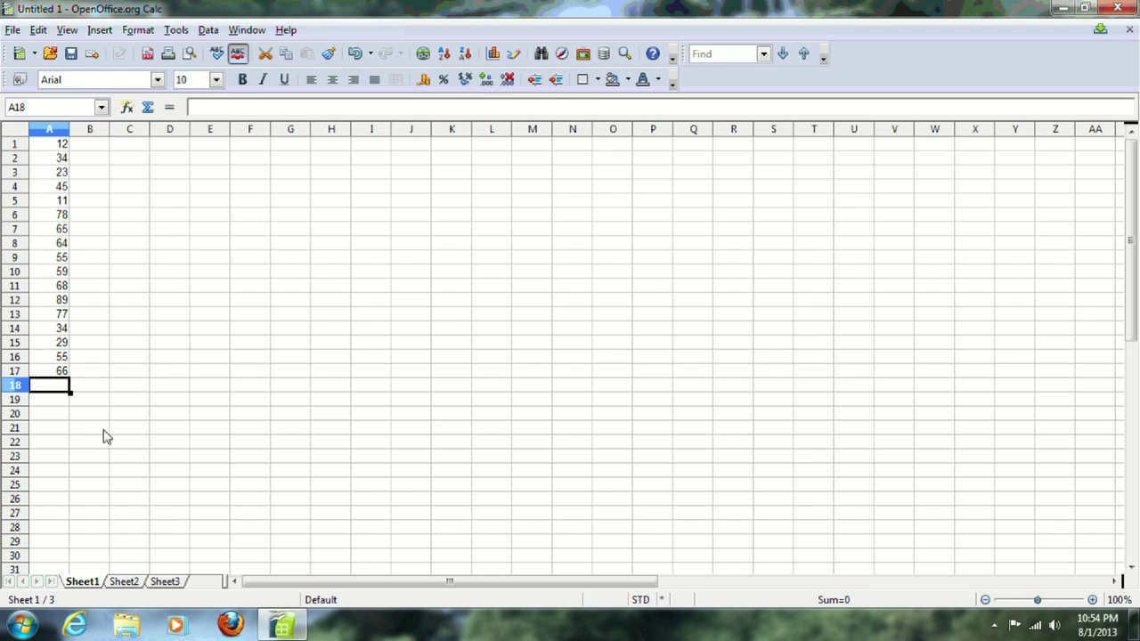
text(63)
key(Return)
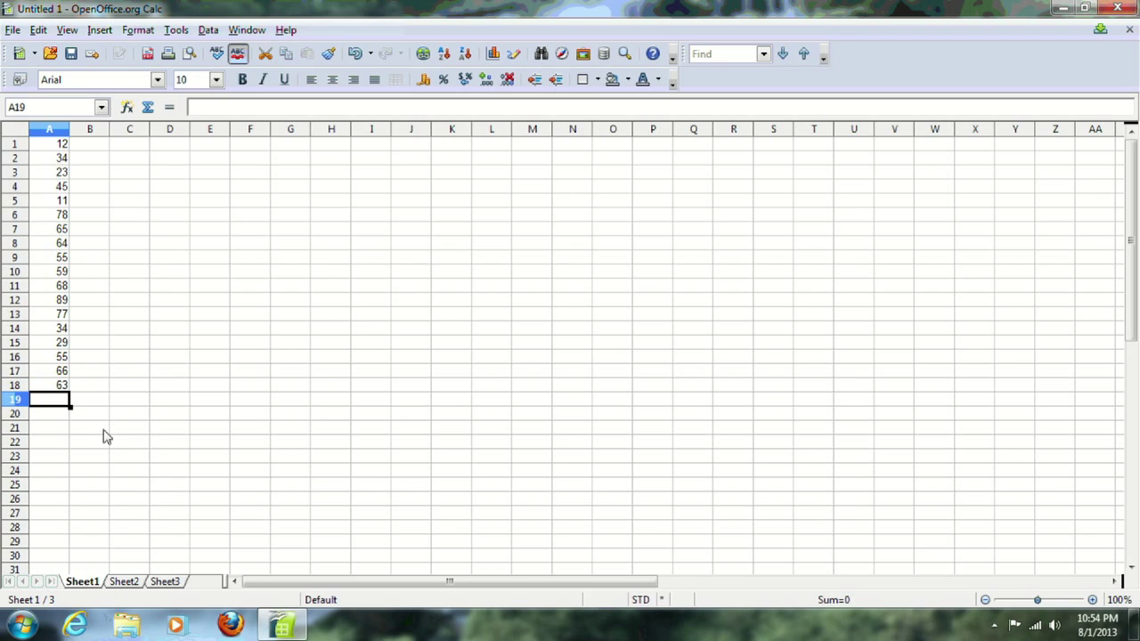
text(67)
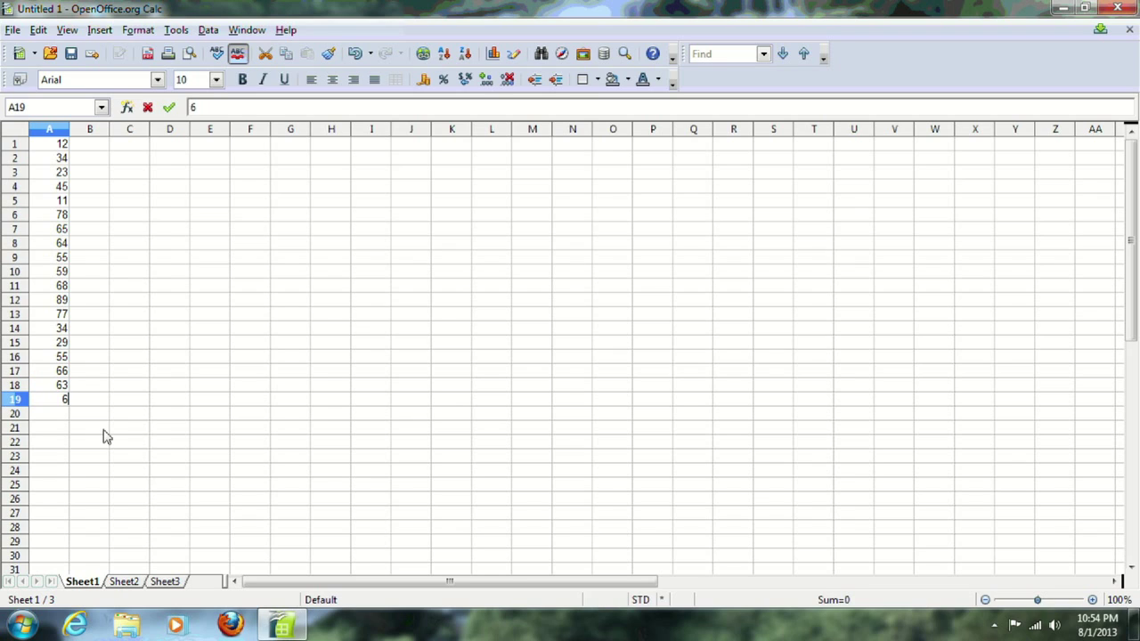
key(Return)
text(88)
key(Return)
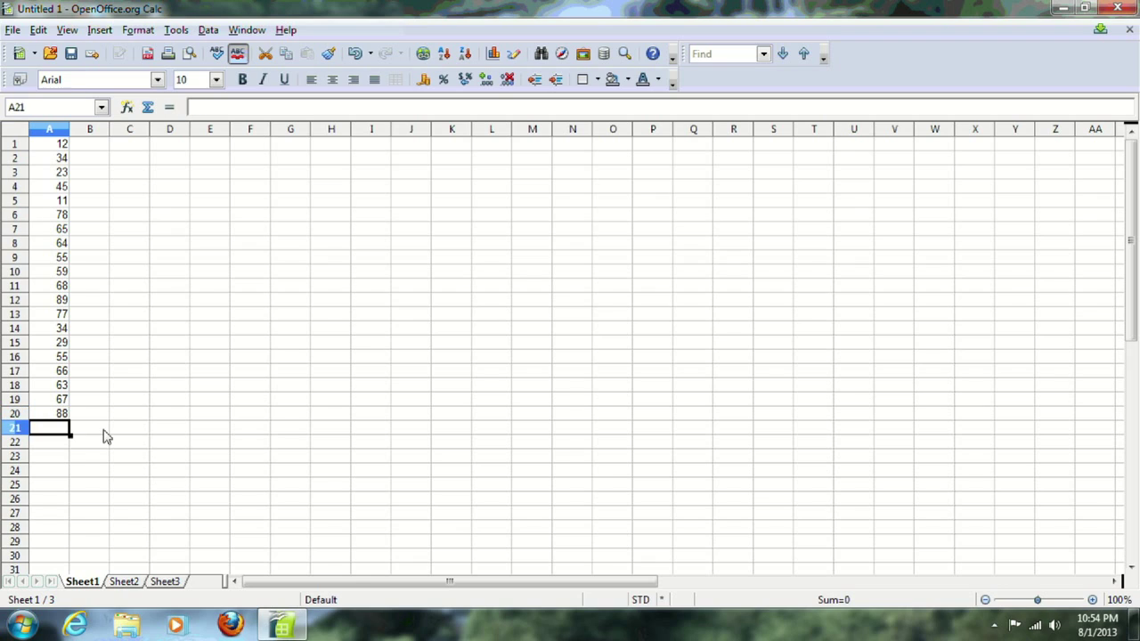
text(66)
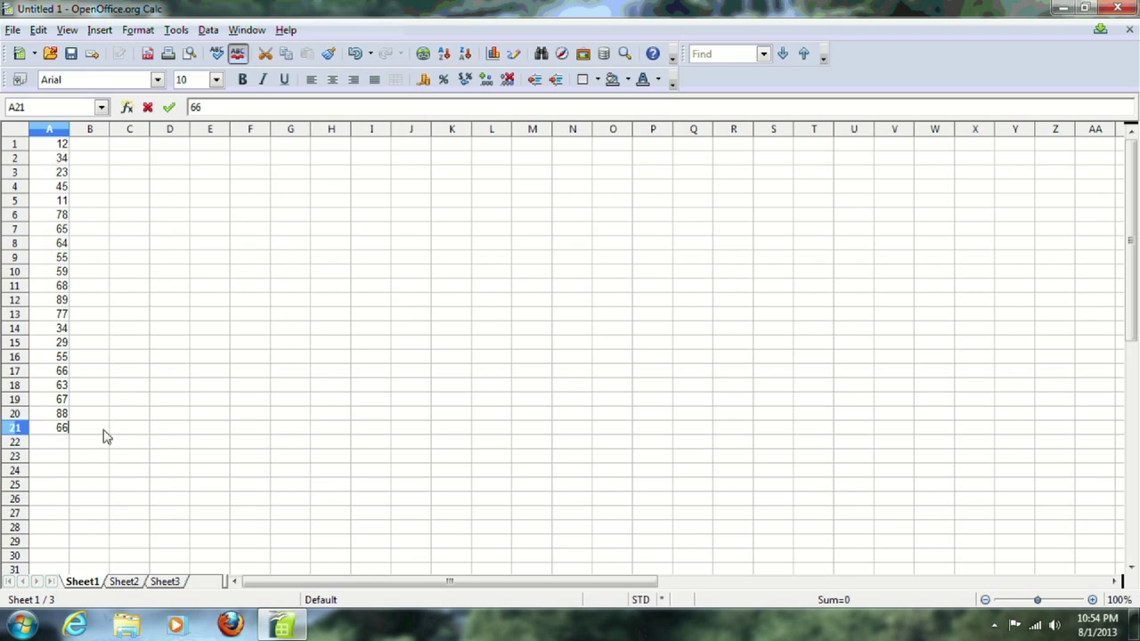
key(Return)
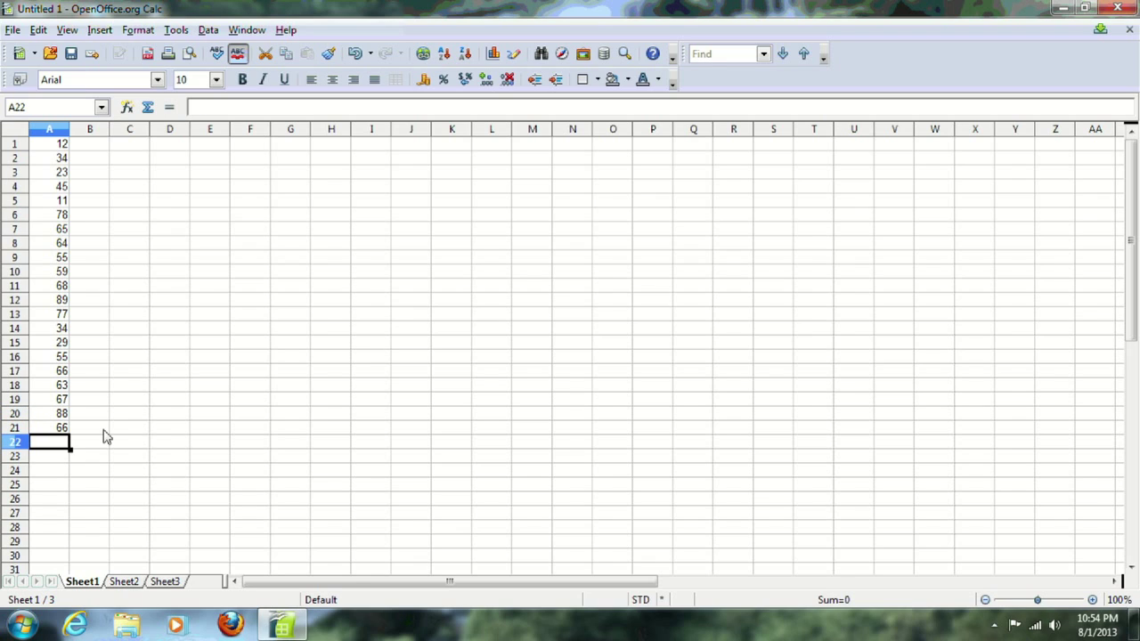
- Start a COUNTIF formula in C1 referencing A1:A21
click(144, 148)
text(=countif)
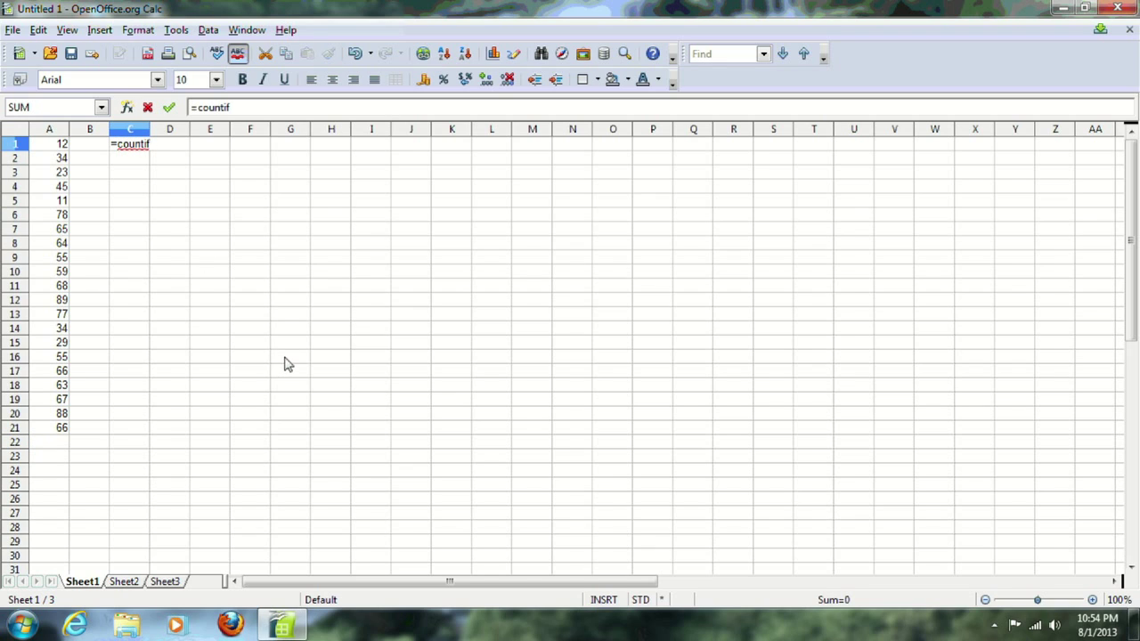
text( ()
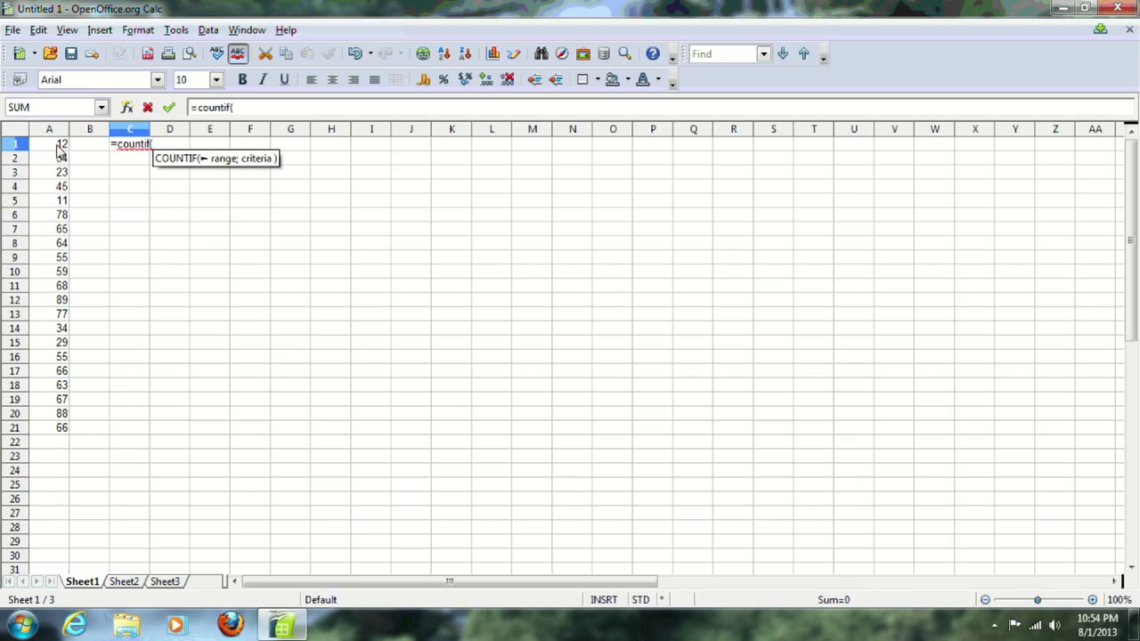
drag(59, 146, 49, 434)
key(Return)
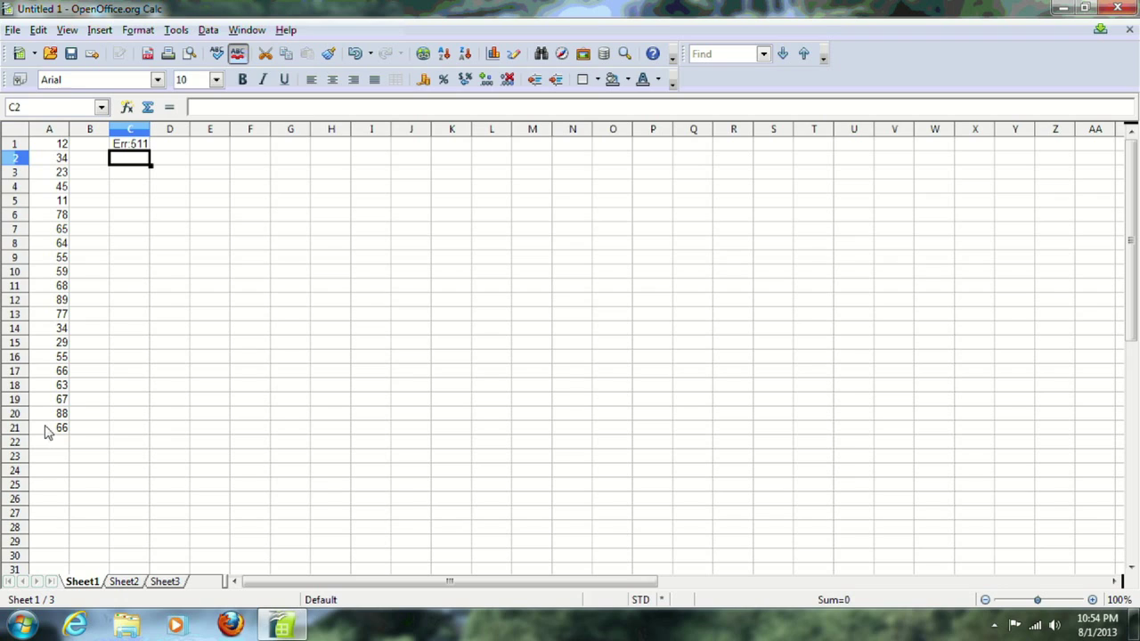
- Correct C1 to =COUNTIF(A1:A21;">0") and accept the autocorrection, giving 21
click(139, 146)
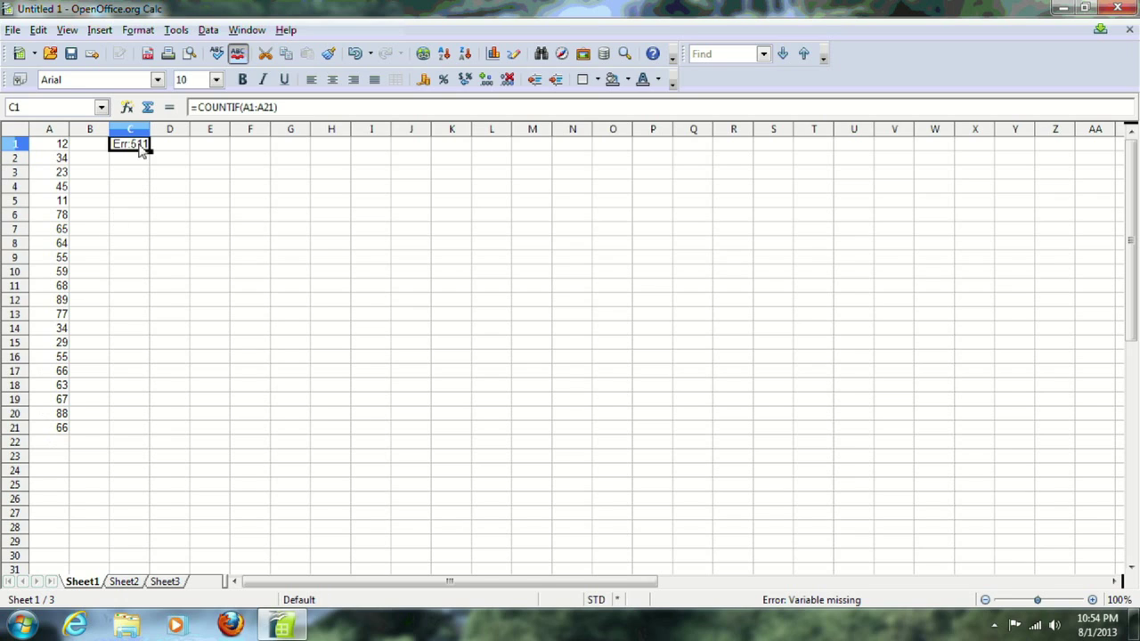
double_click(143, 147)
drag(145, 148, 201, 156)
click(202, 156)
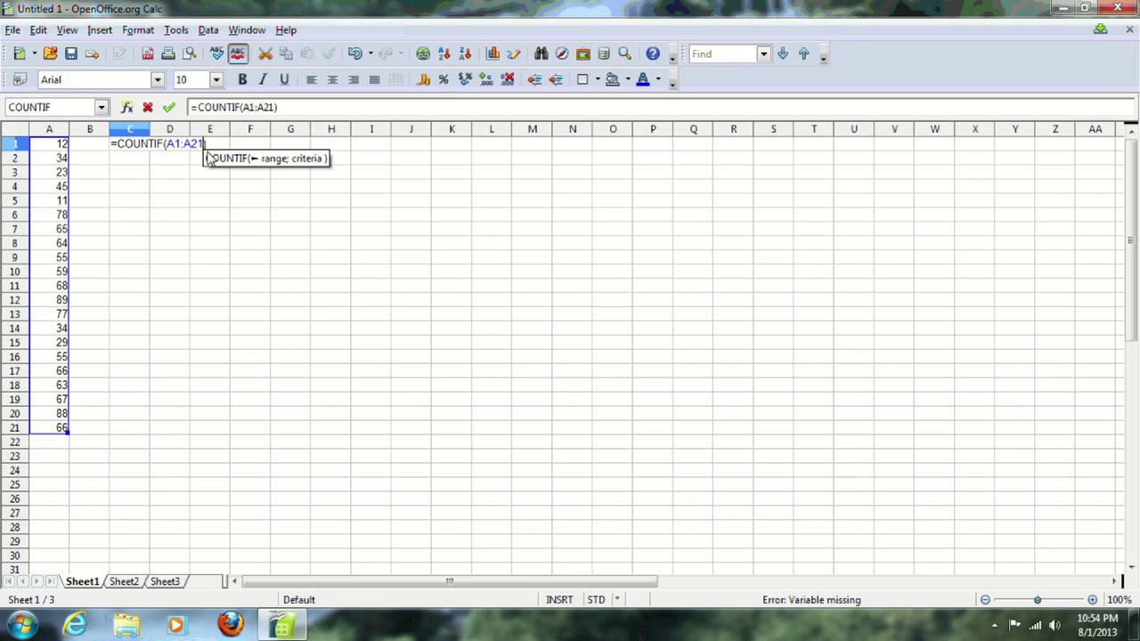
text(,)
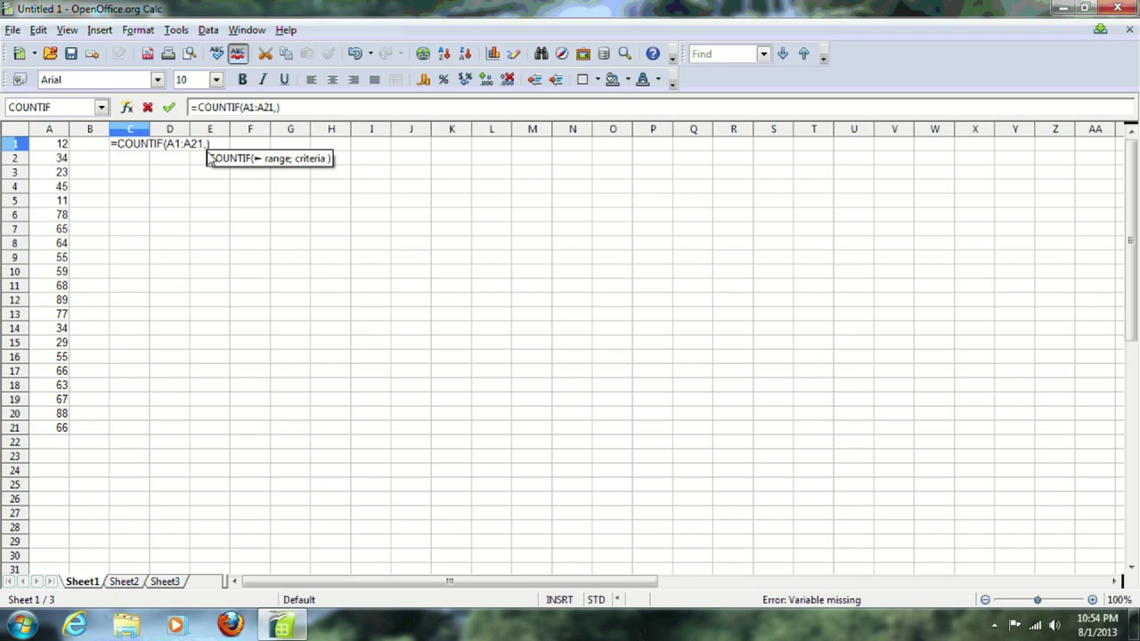
key(BackSpace)
text(;"<>)
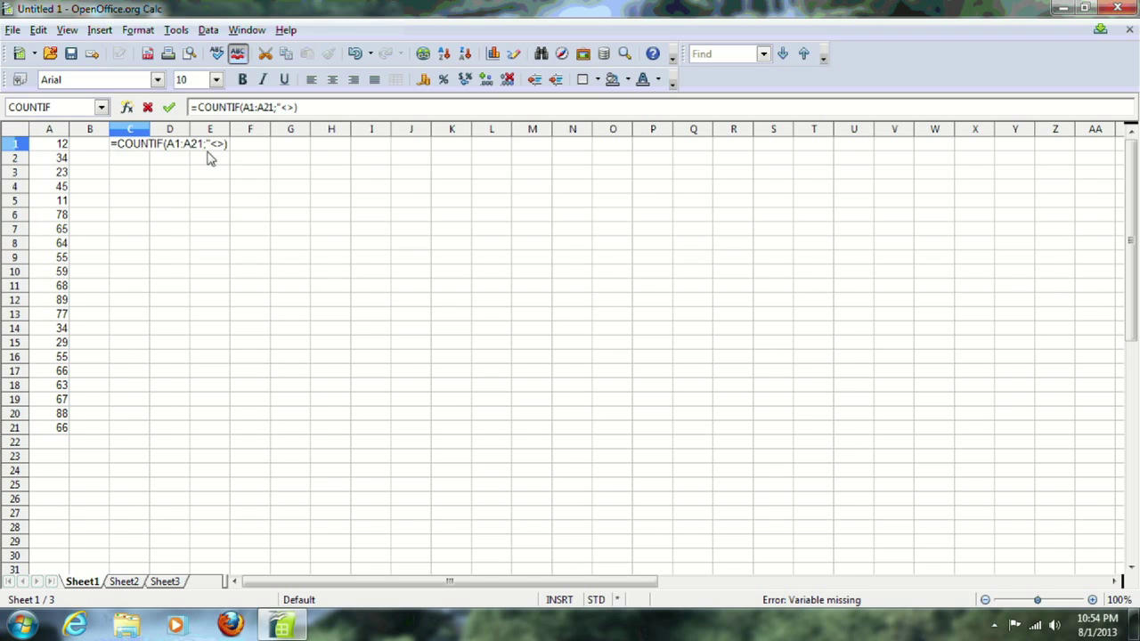
text(0")
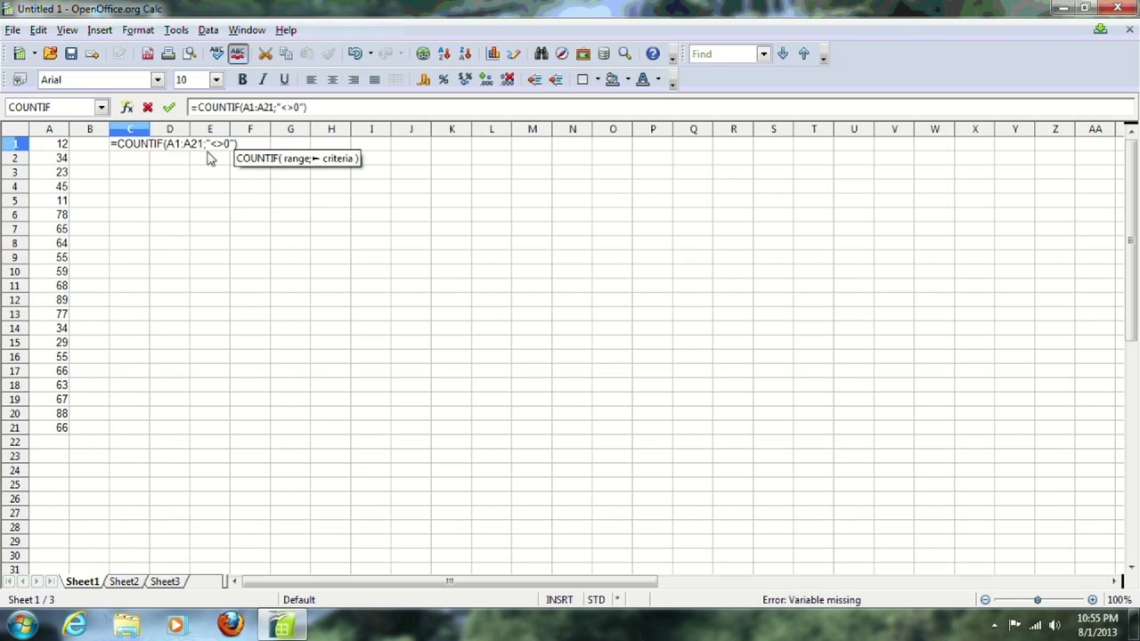
key(BackSpace)
key(BackSpace)
key(BackSpace)
key(BackSpace)
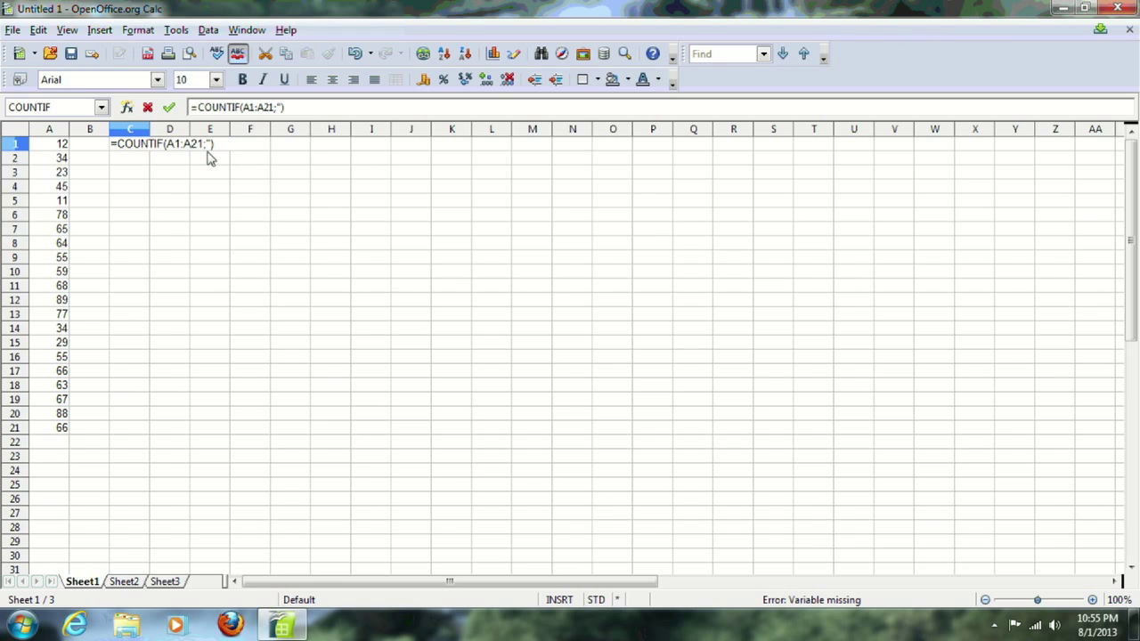
text(>0)
key(Return)
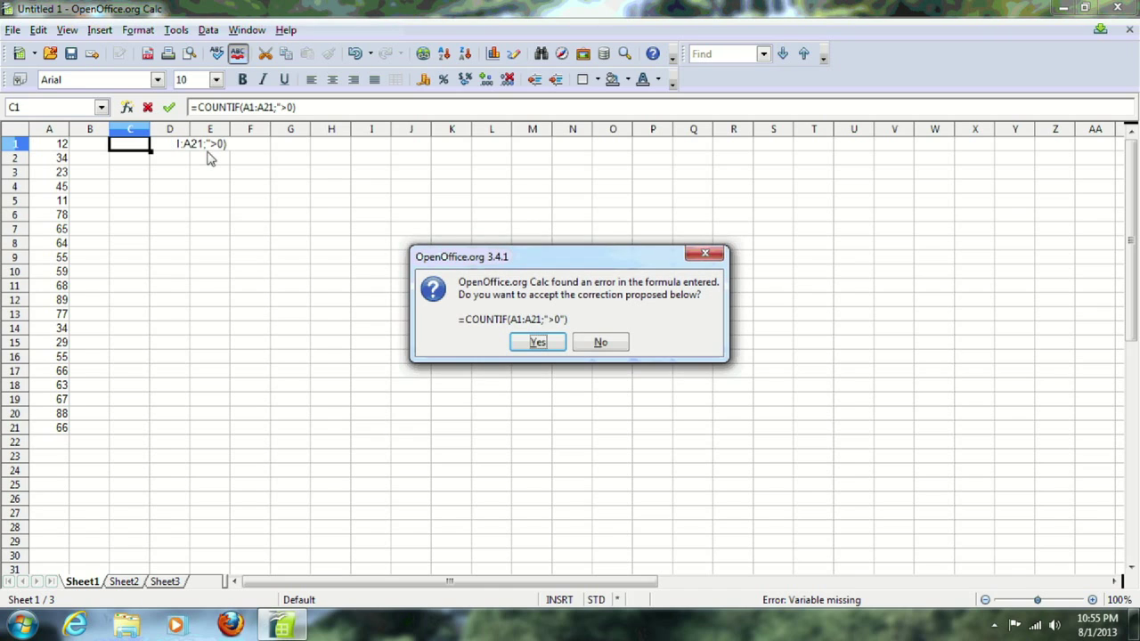
click(544, 346)
- Check C1's formula, then begin an =AVERAGE( formula in C2
double_click(139, 146)
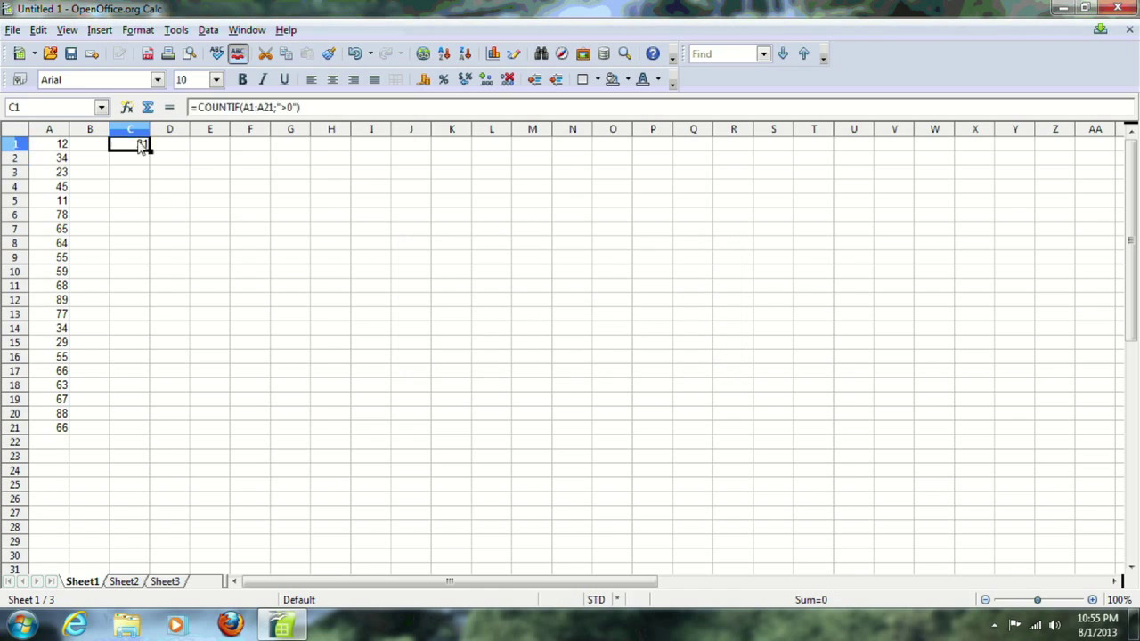
key(Escape)
click(134, 161)
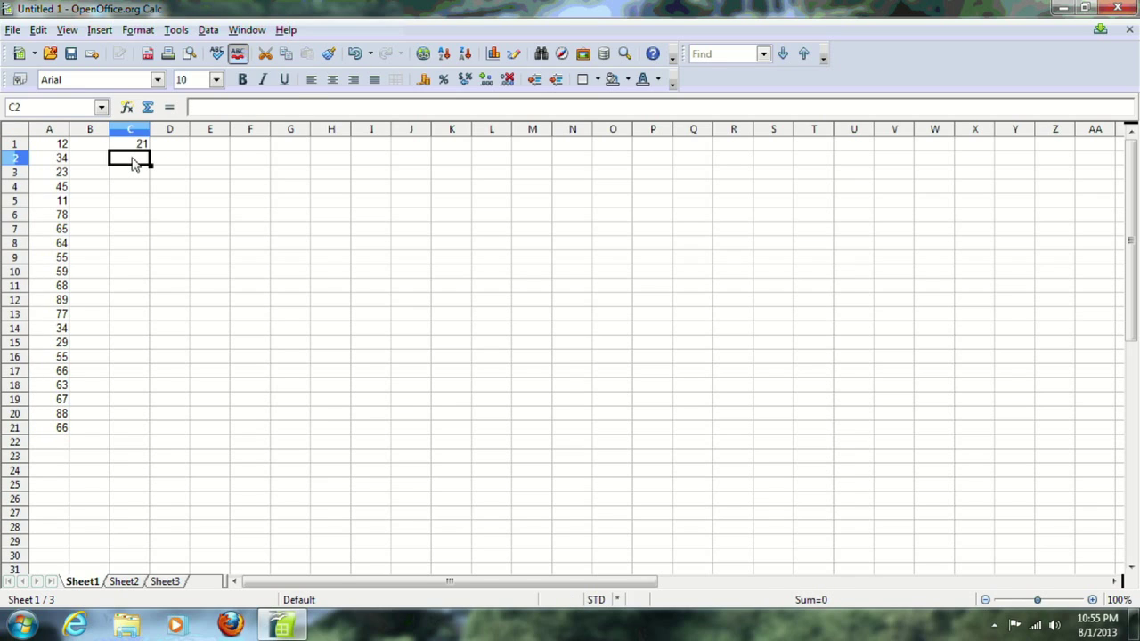
text(=)
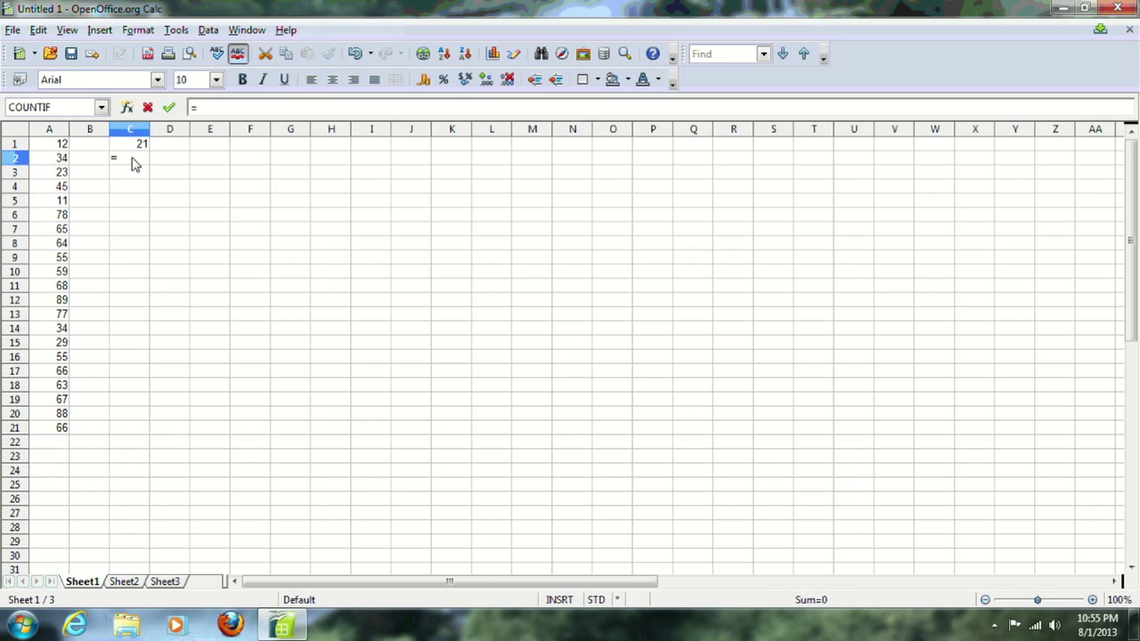
text(average)
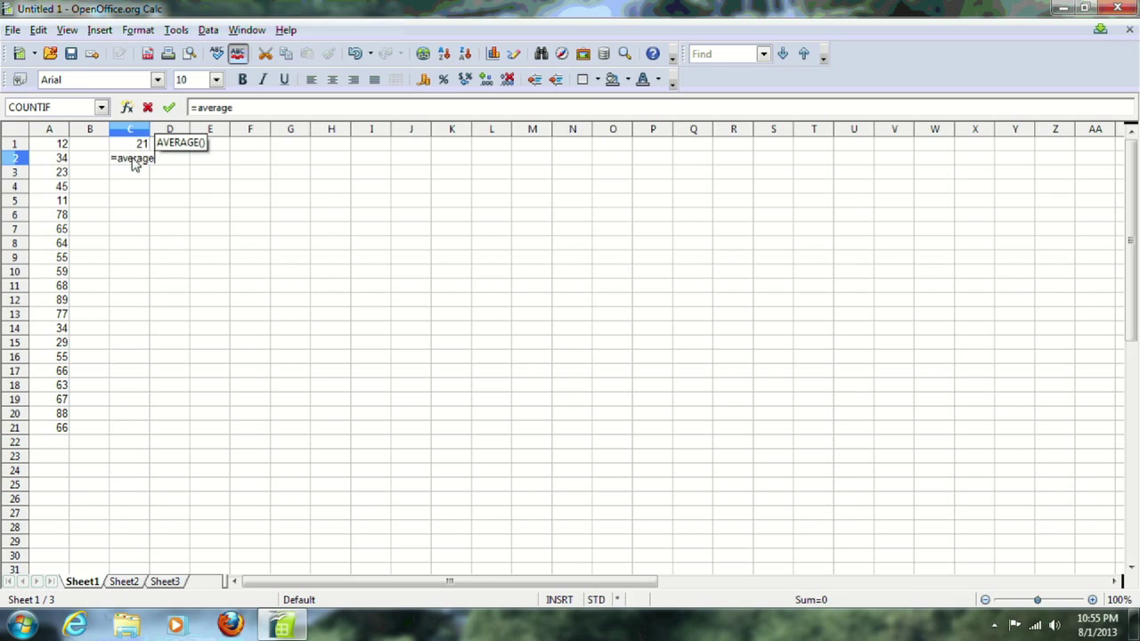
text(()
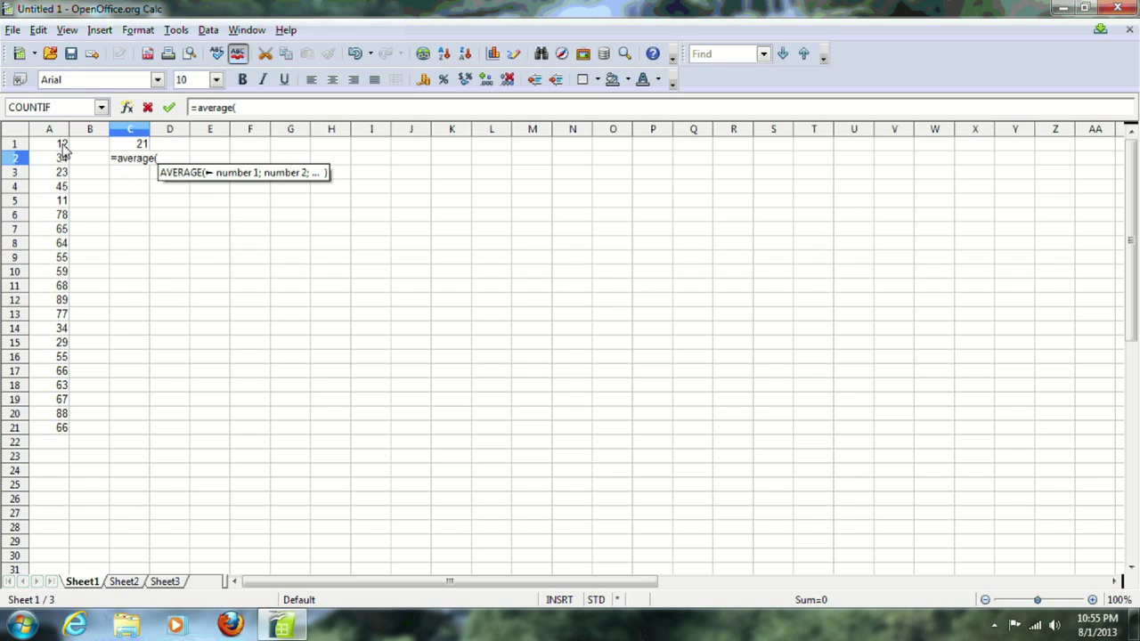
- Complete =AVERAGE(A1:A21) in C2, returning 54.667, and begin =STDEV in C3
drag(64, 144, 51, 429)
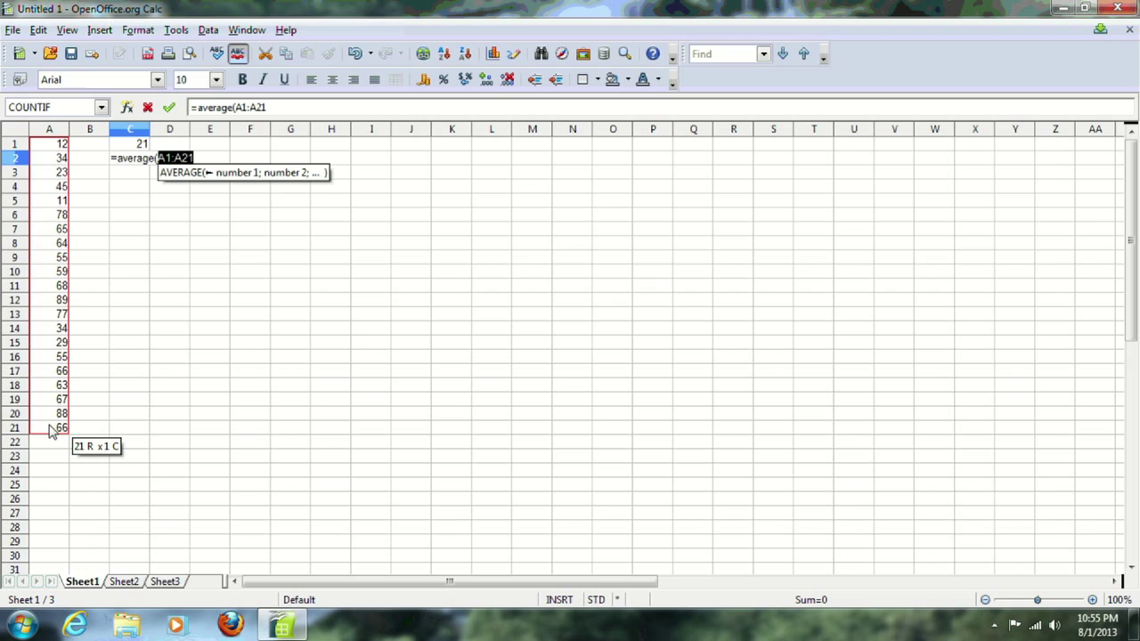
text())
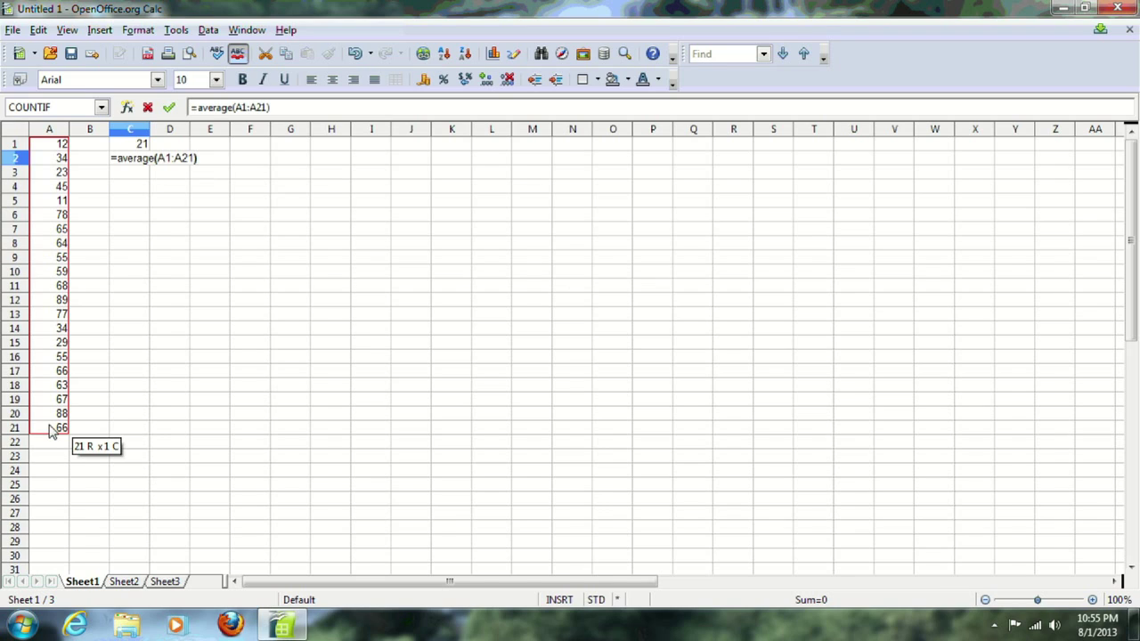
key(Return)
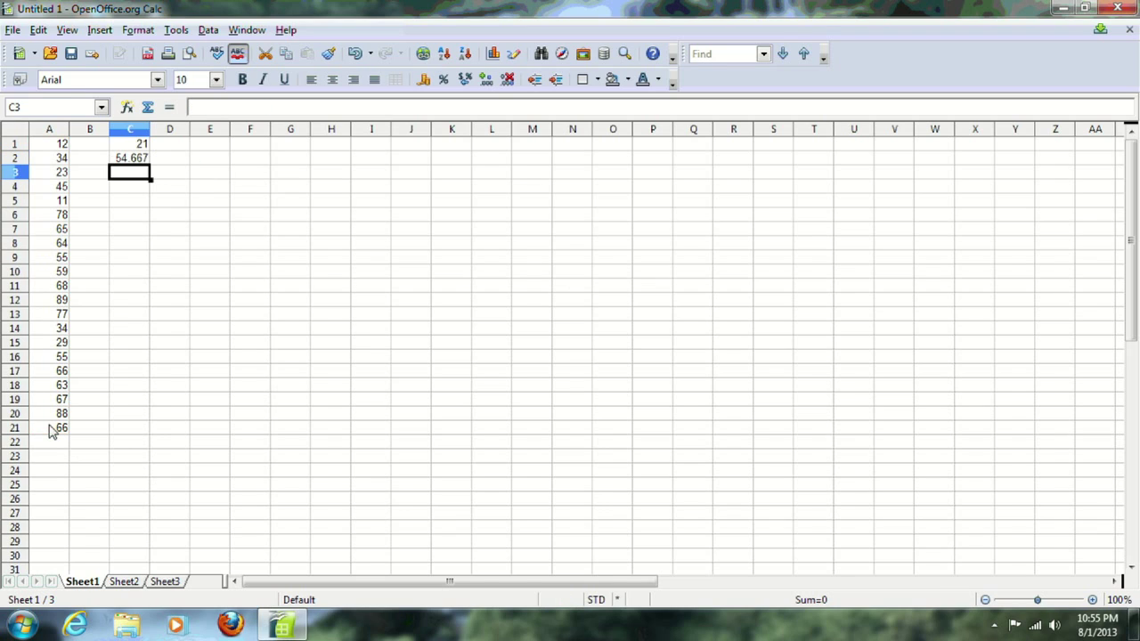
text(=stdev)
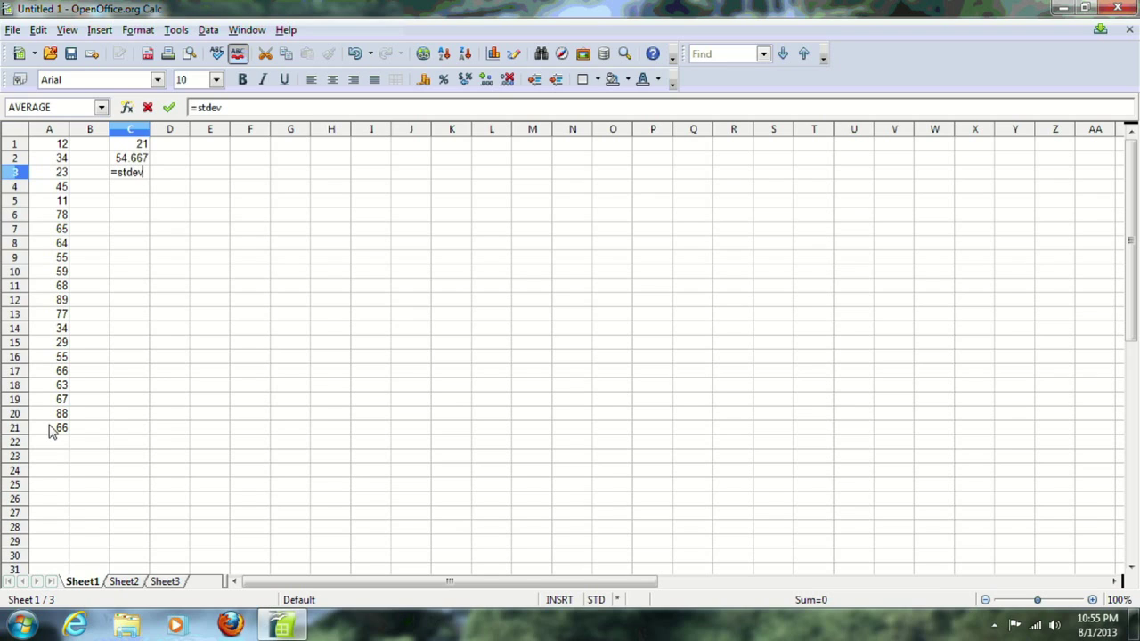
text((()
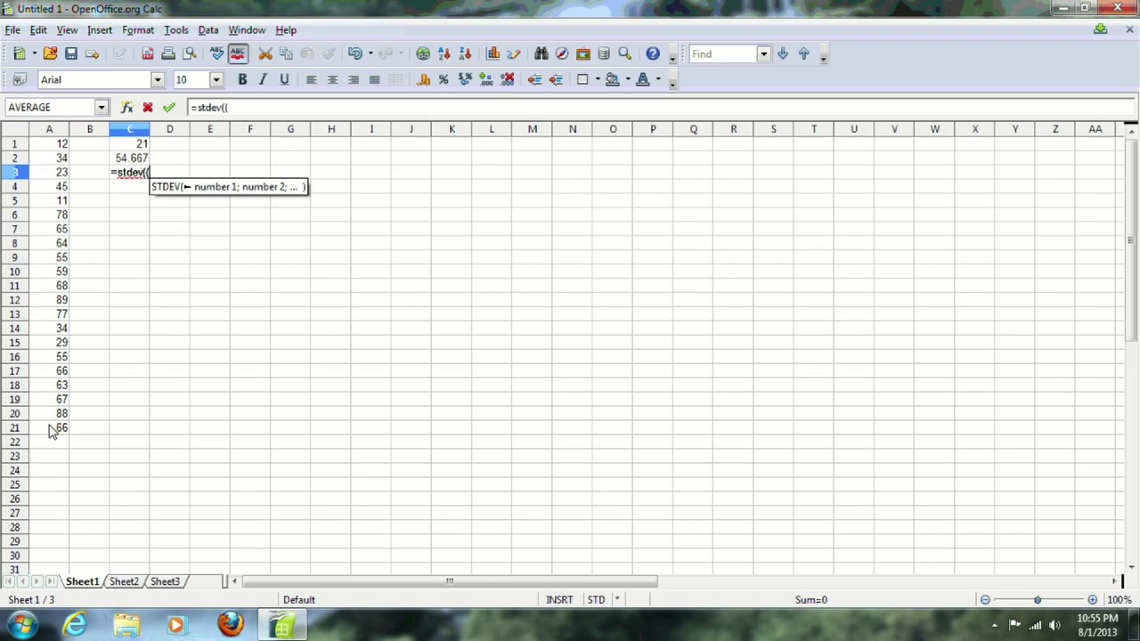
- Enter =STDEV(A1:A21) in C3, returning 22.955
key(BackSpace)
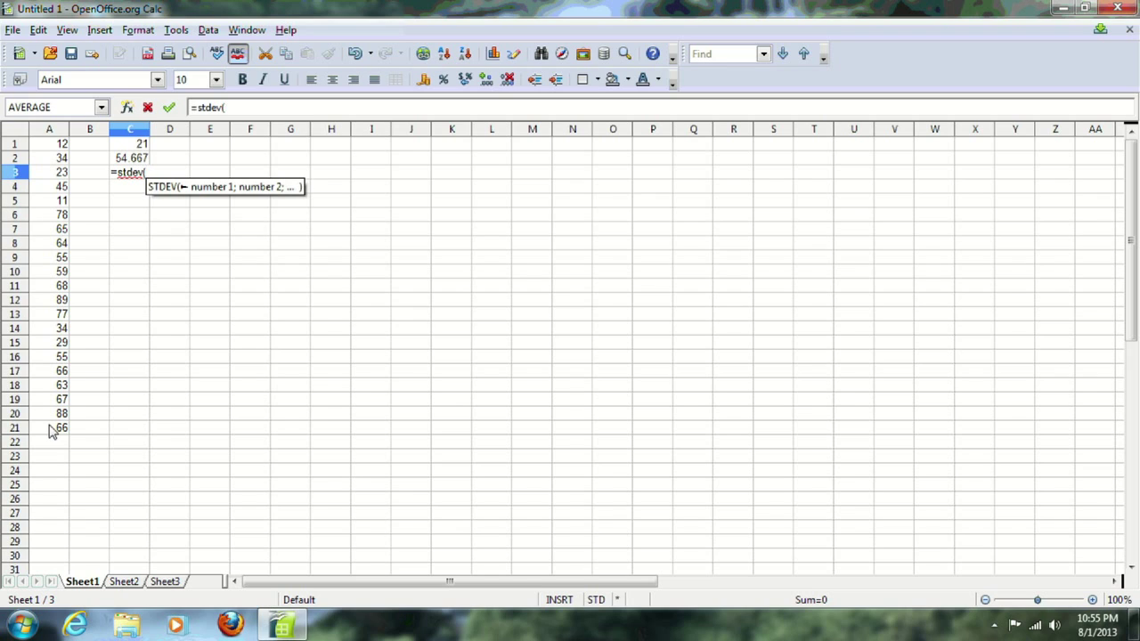
drag(53, 145, 52, 430)
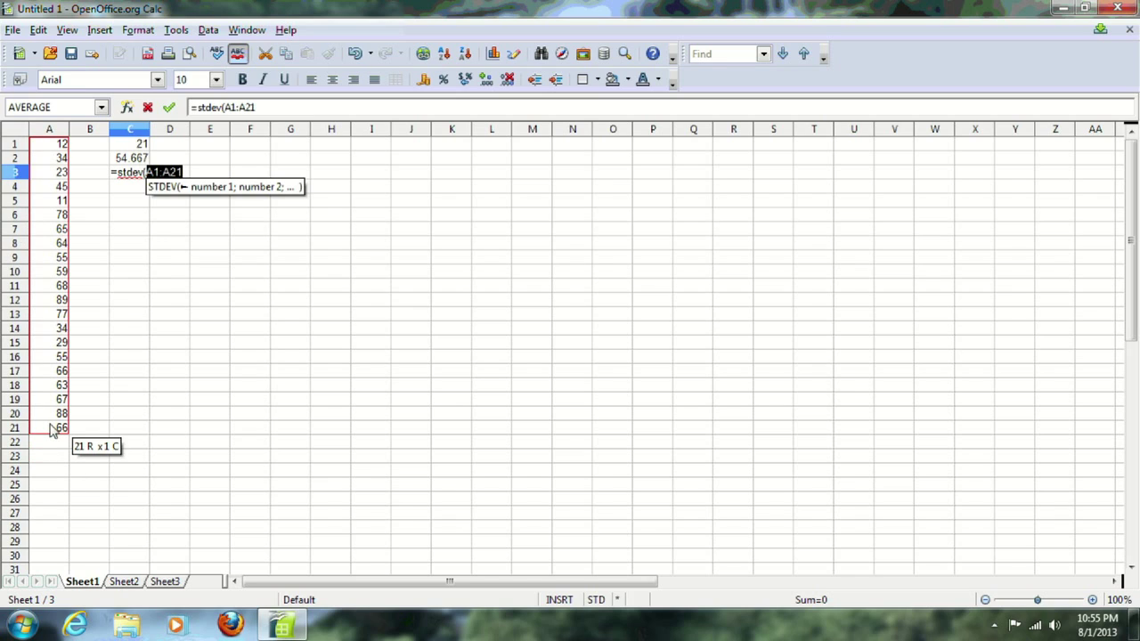
text())
key(Return)
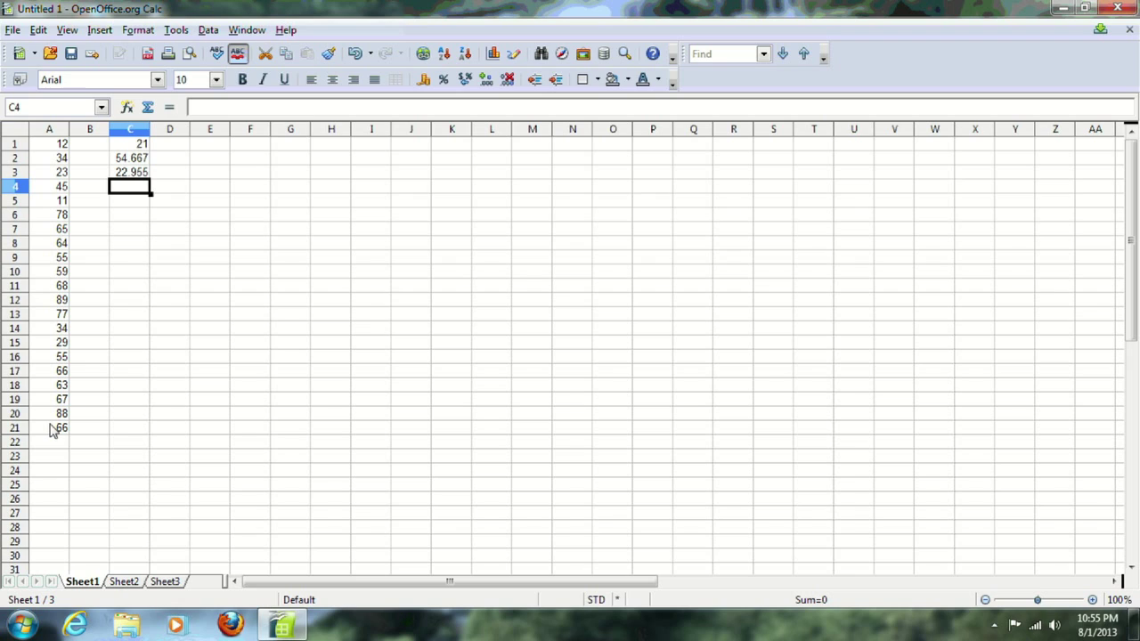
- Enter =MEDIAN(A1:A21) in C4, returning 63
text(=media)
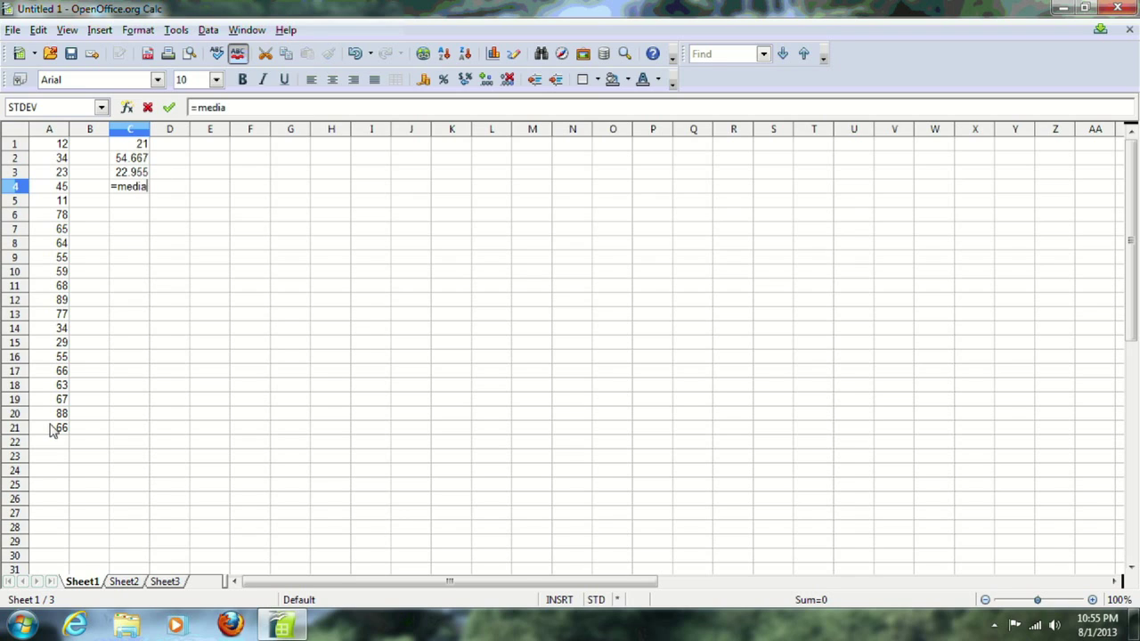
text(n()
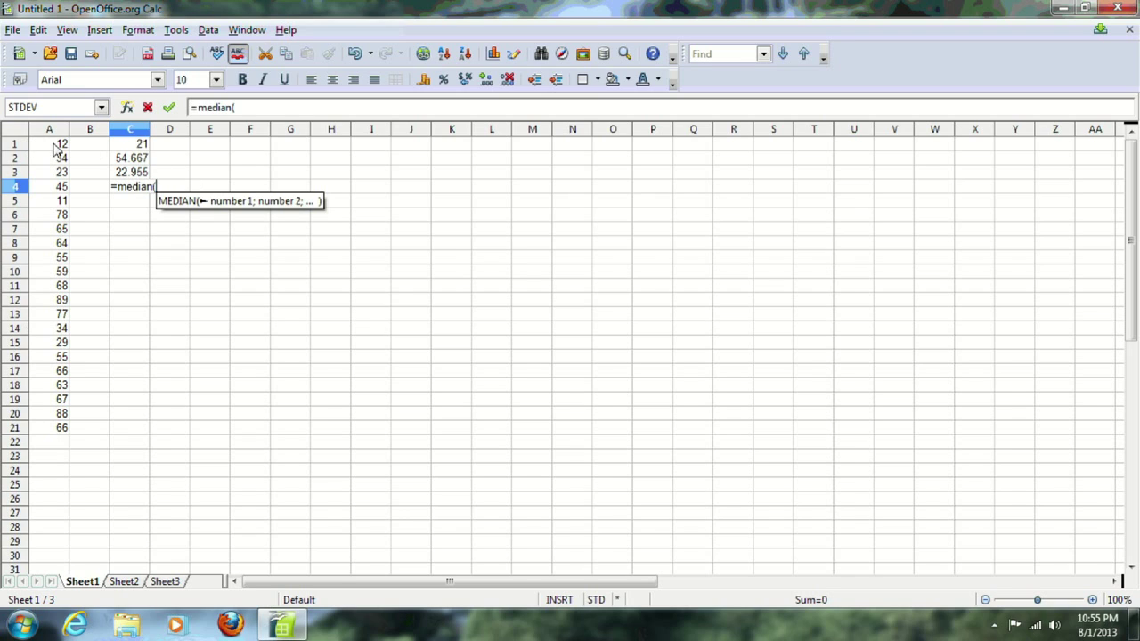
drag(57, 147, 49, 429)
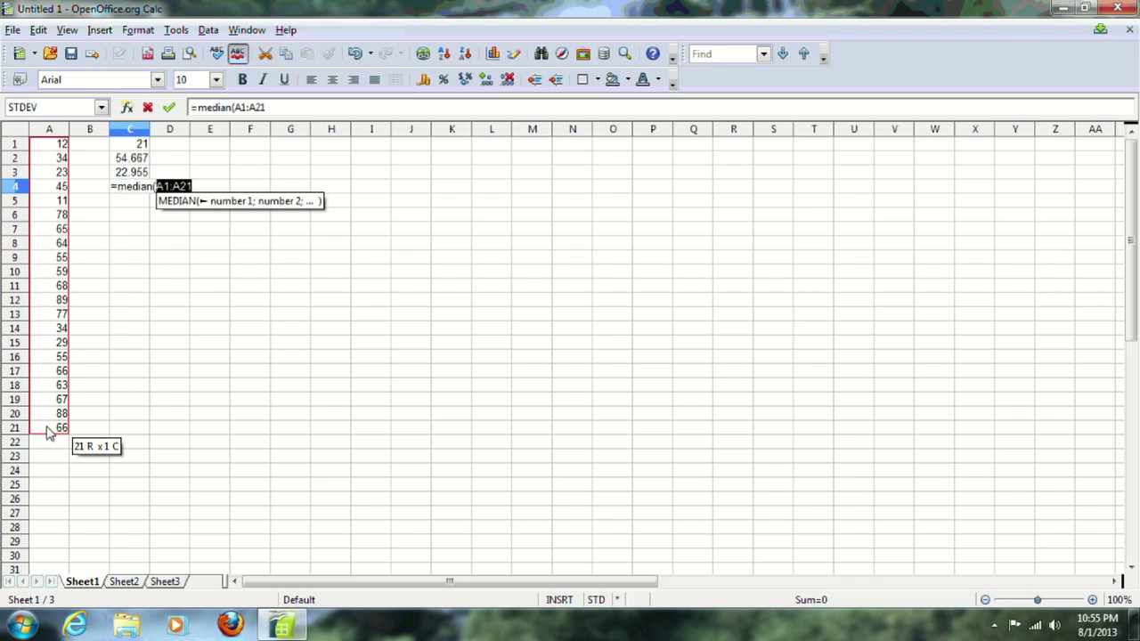
text())
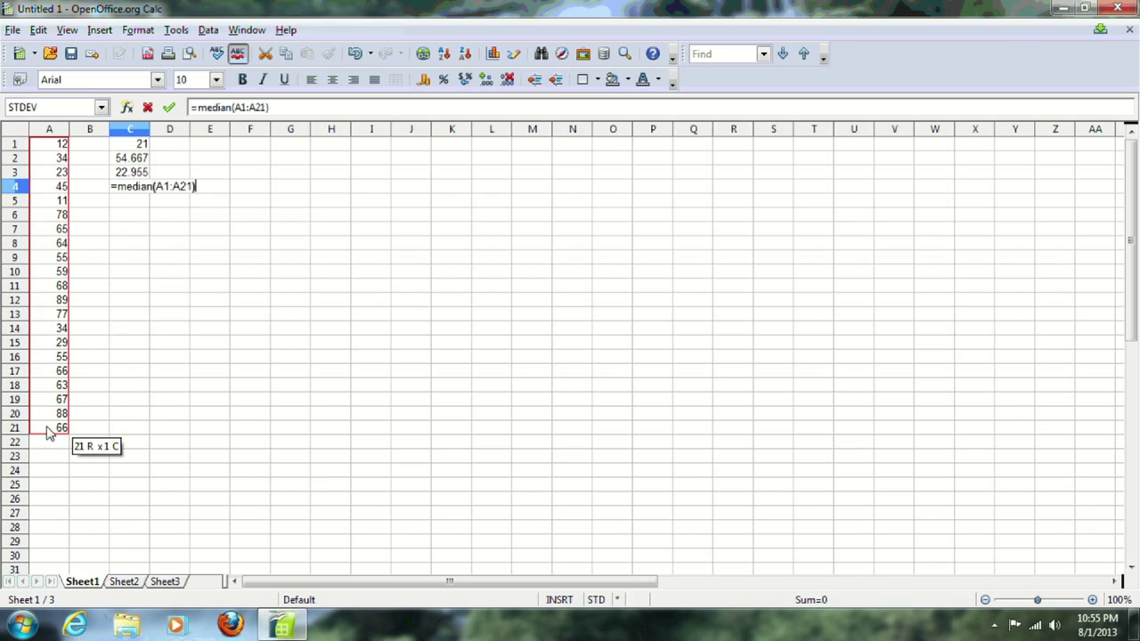
key(Return)
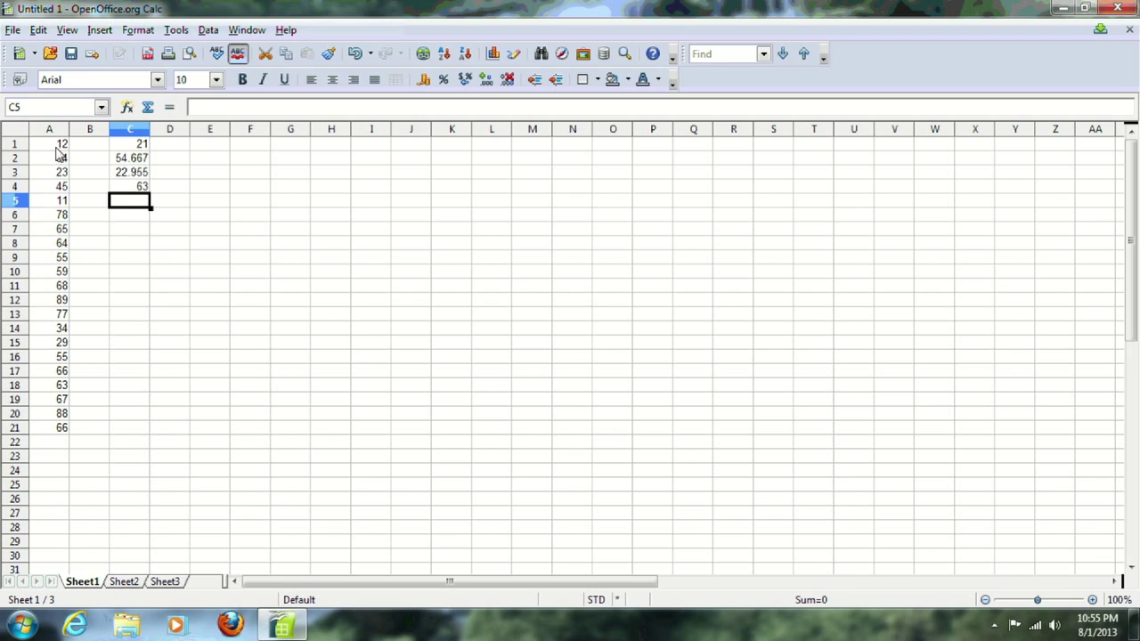
- Enter =QUARTILE(A1:A21;1) in C5, returning 34
text(=)
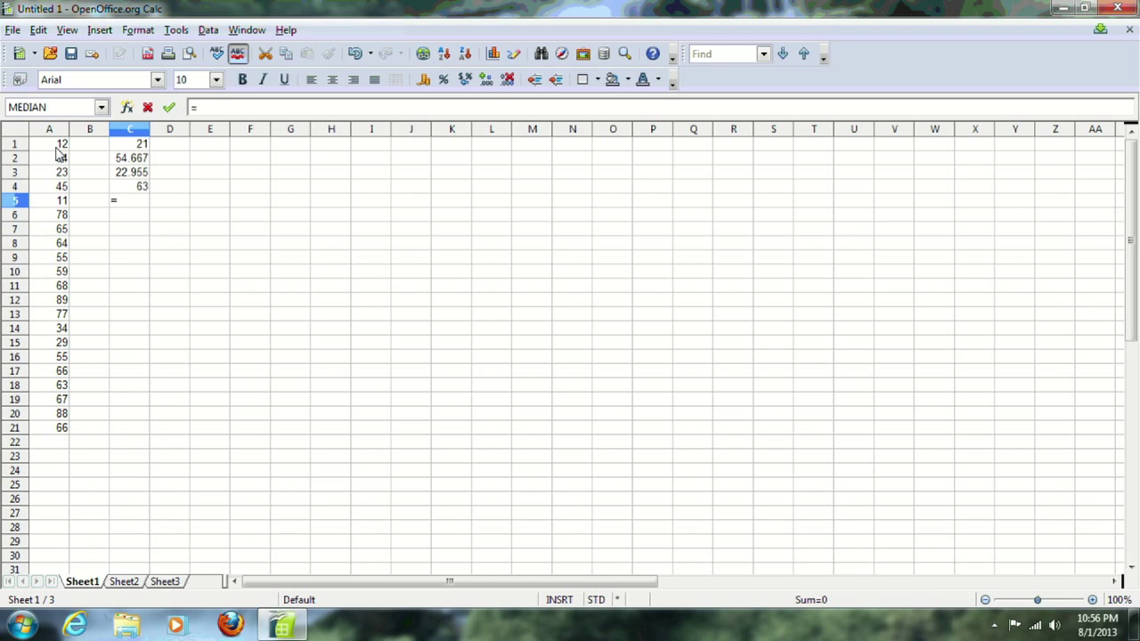
text(quartile()
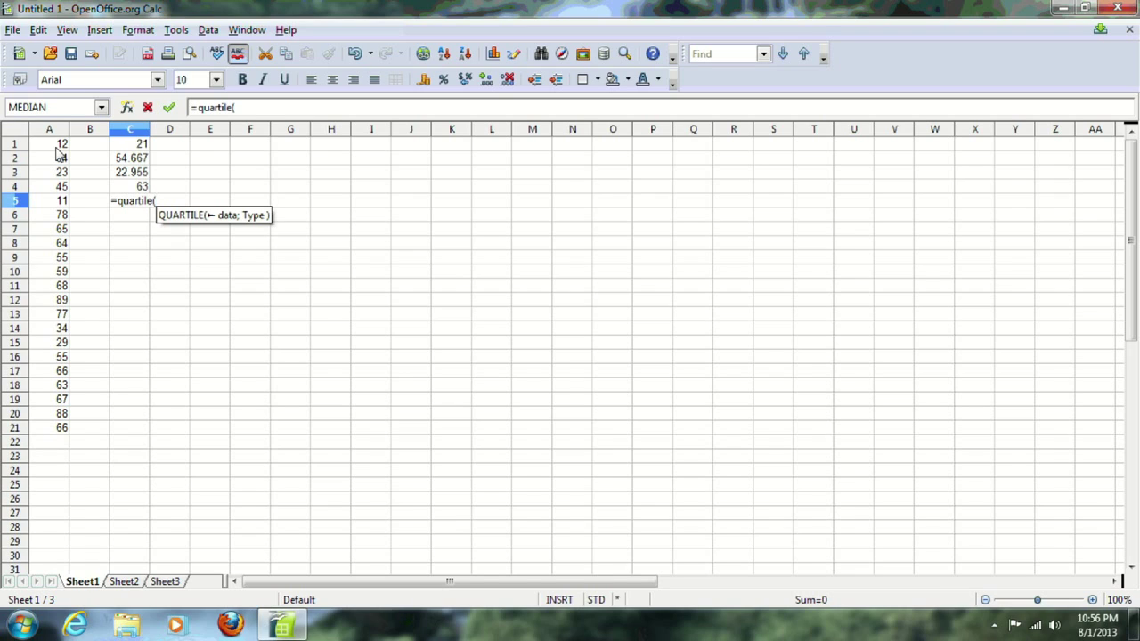
drag(58, 144, 56, 408)
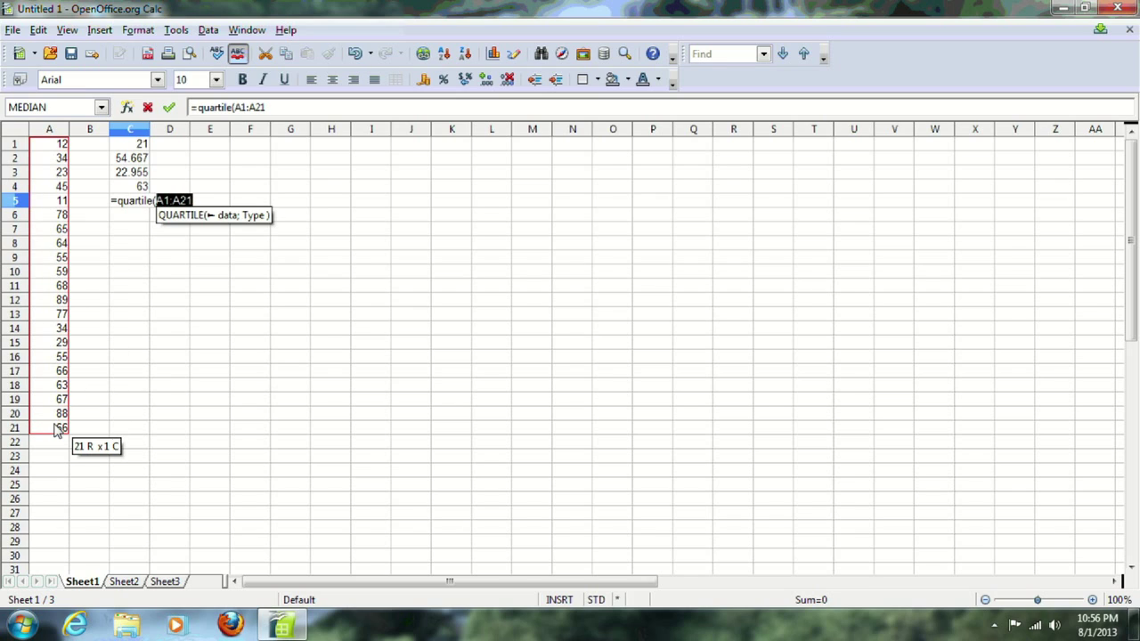
text(;1))
key(Return)
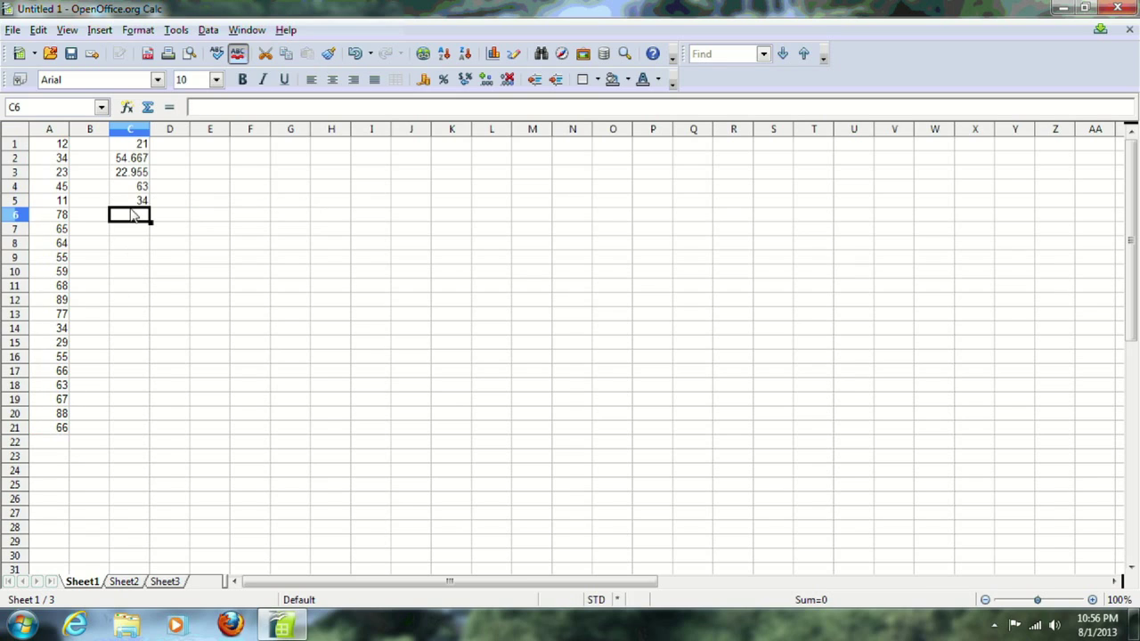
double_click(133, 204)
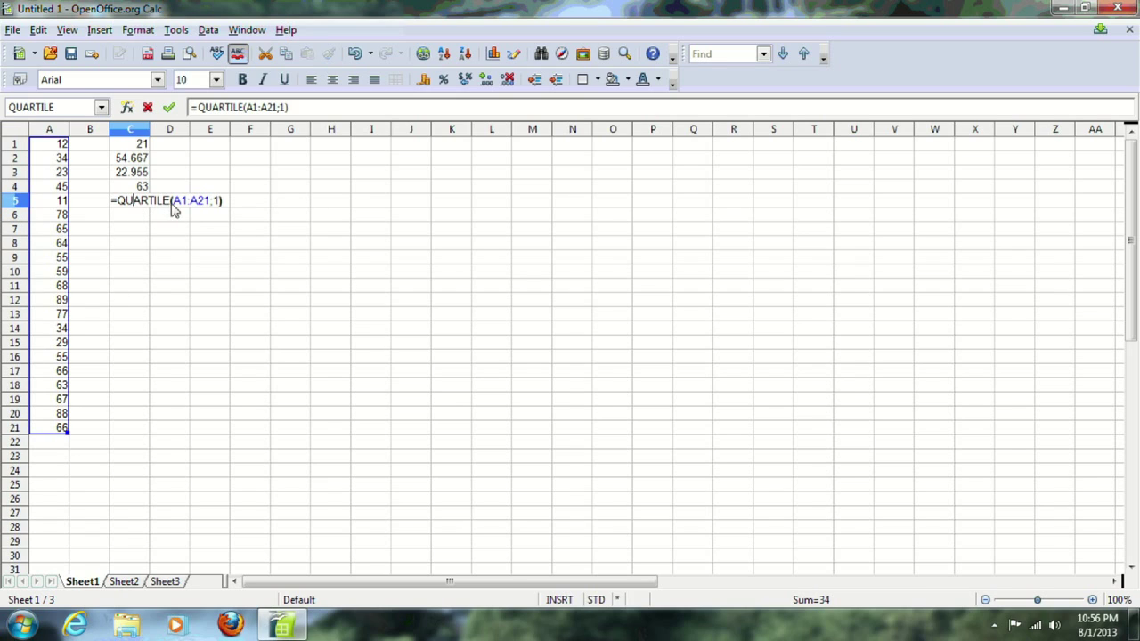
- Change C5's range to the absolute reference $A$1:$A$21
click(171, 205)
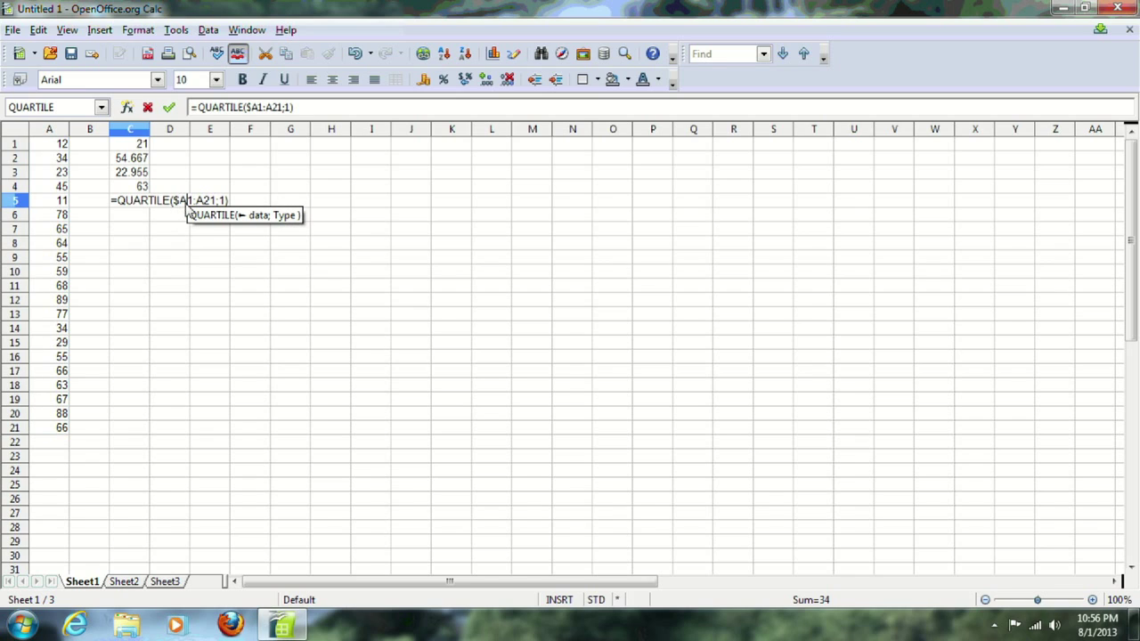
key(shift+F4)
click(200, 204)
text($)
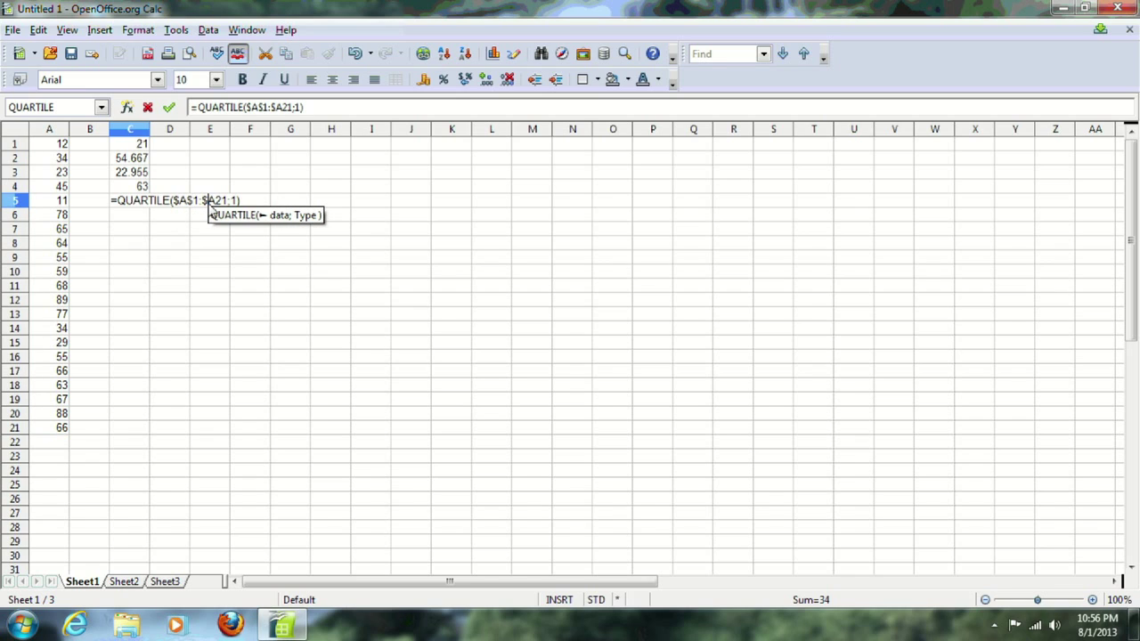
click(215, 207)
text($)
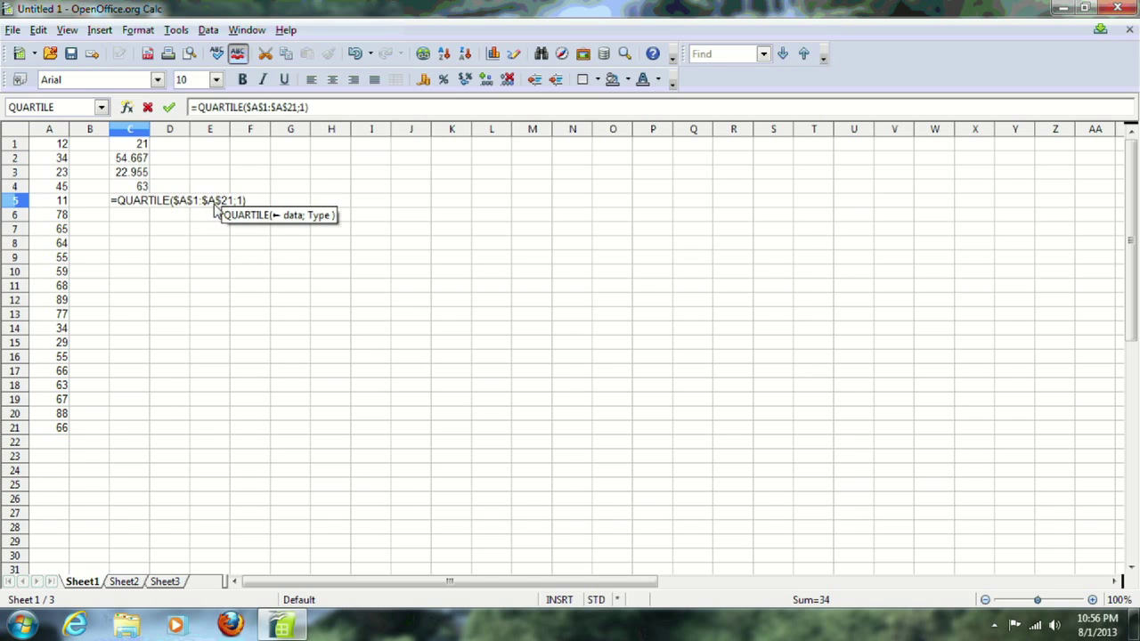
key(Return)
- Fill C5 down to C7 and set the quartile argument to 2 in C6 and 3 in C7
click(146, 204)
mouse_move(146, 211)
mouse_down()
mouse_move(152, 241)
mouse_move(147, 229)
mouse_up()
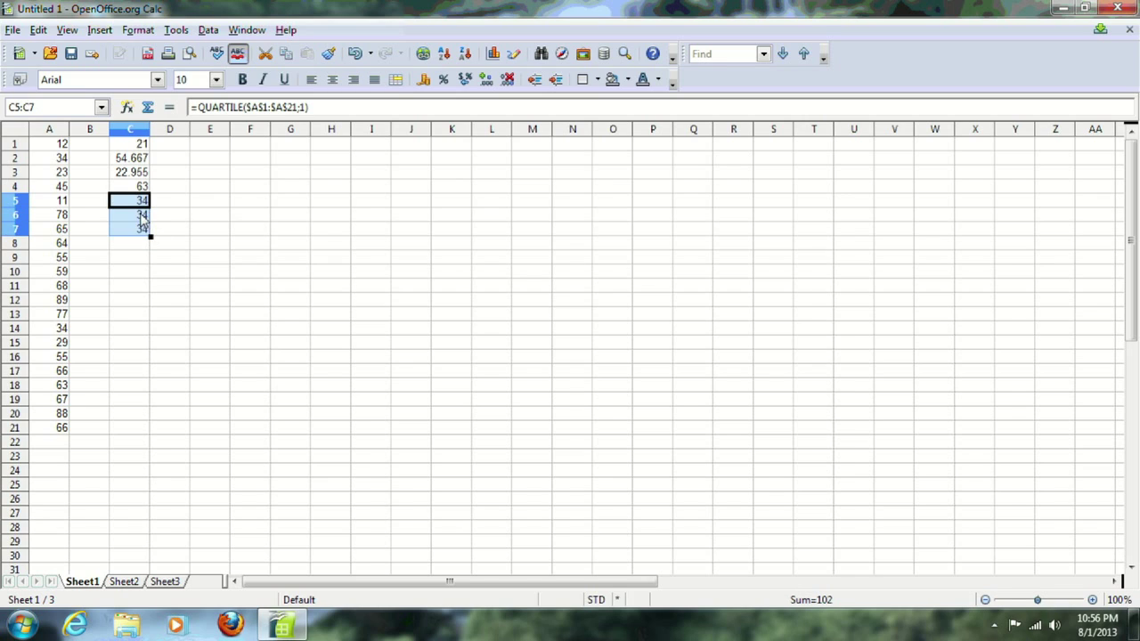
double_click(143, 218)
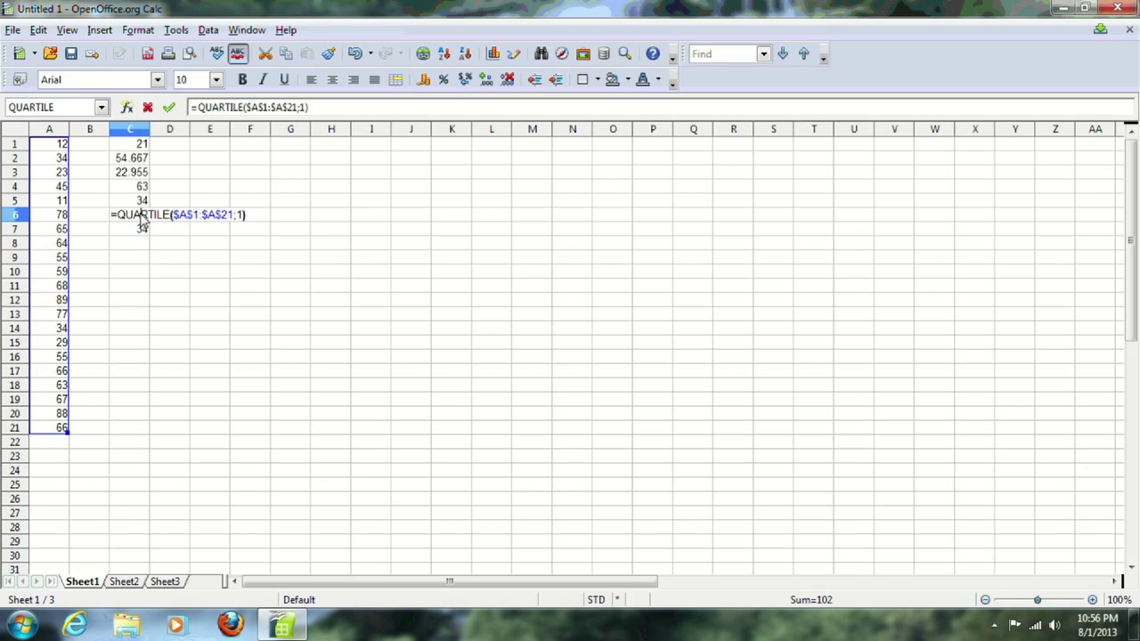
double_click(239, 216)
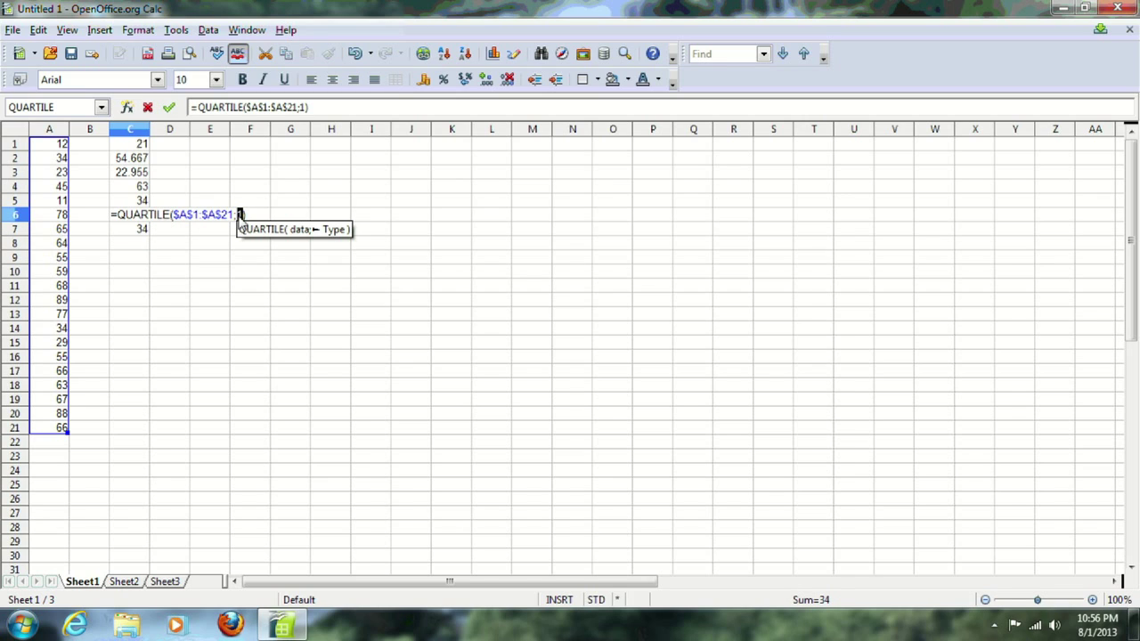
text(2)
key(Return)
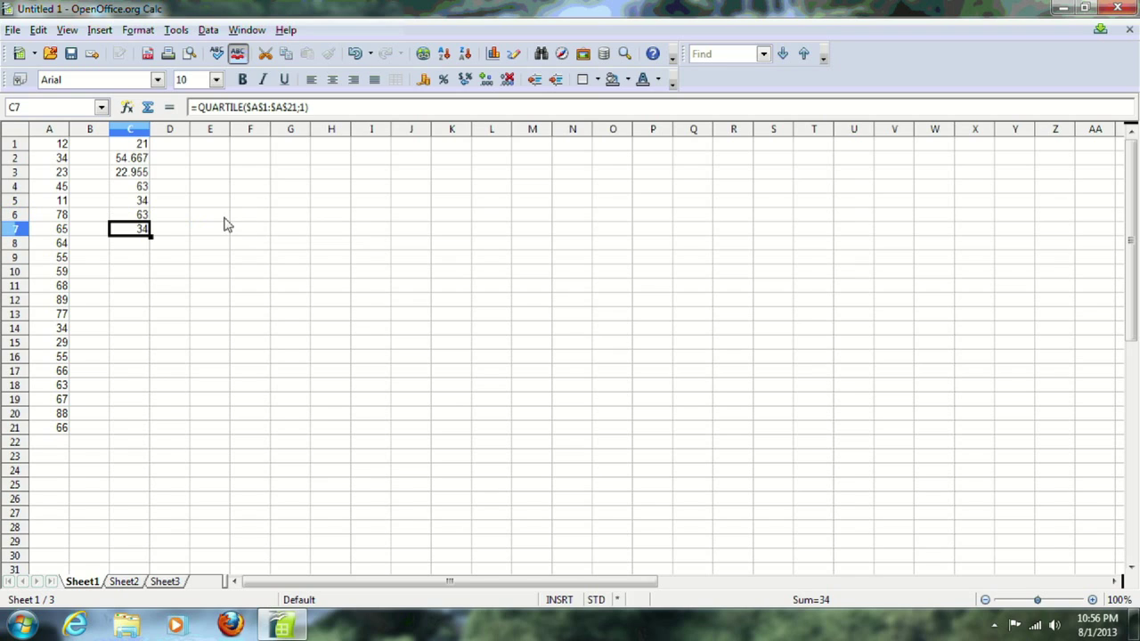
double_click(148, 230)
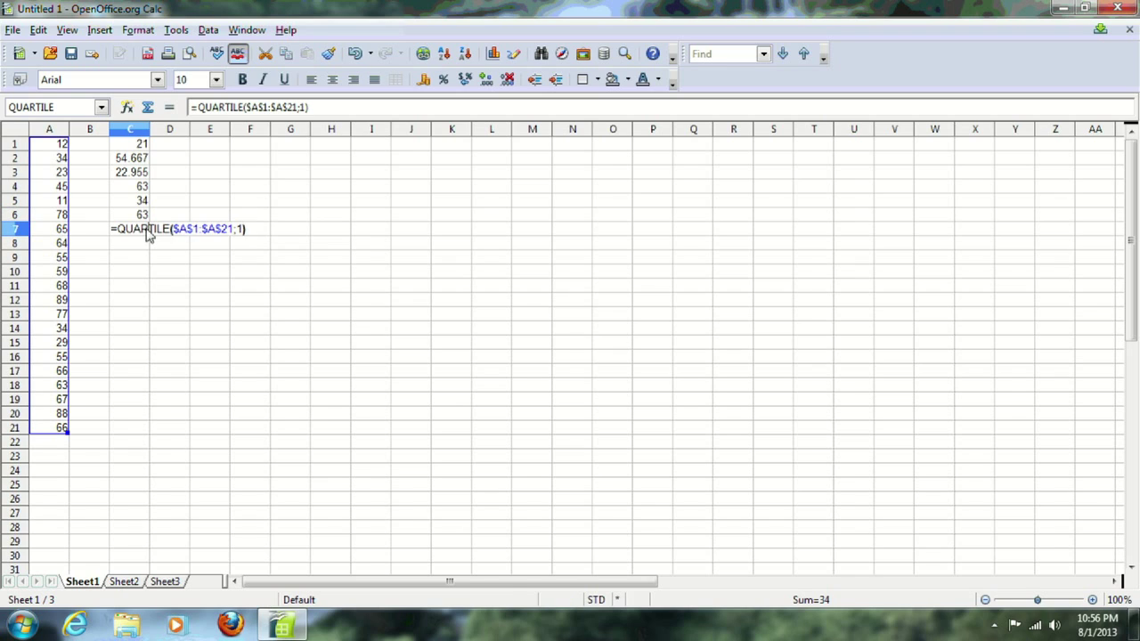
double_click(239, 230)
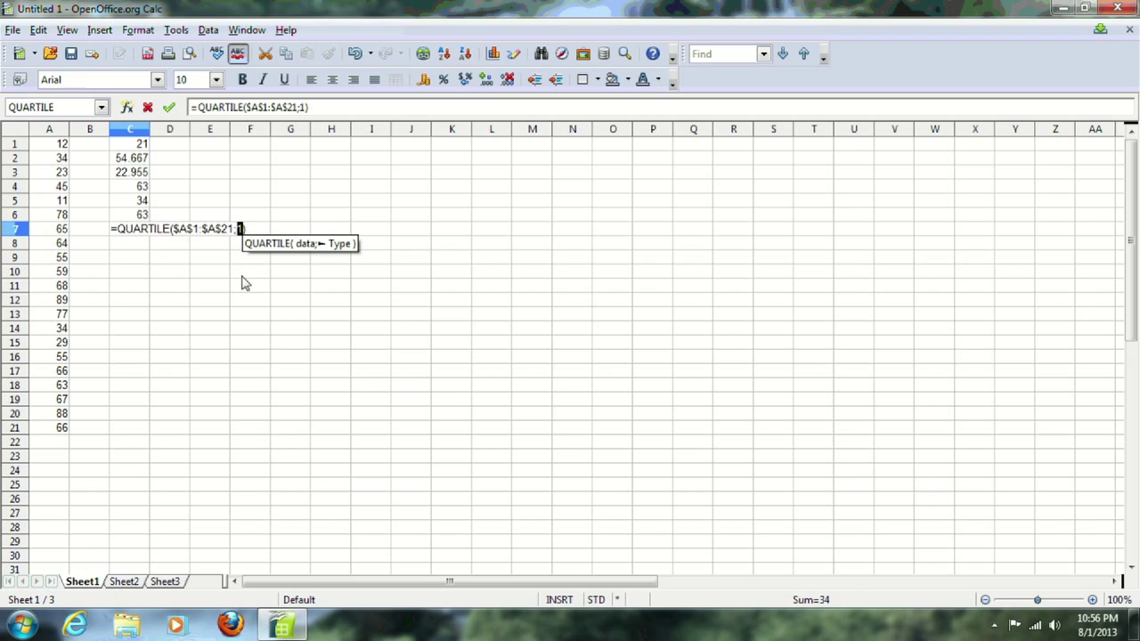
text(3)
key(Return)
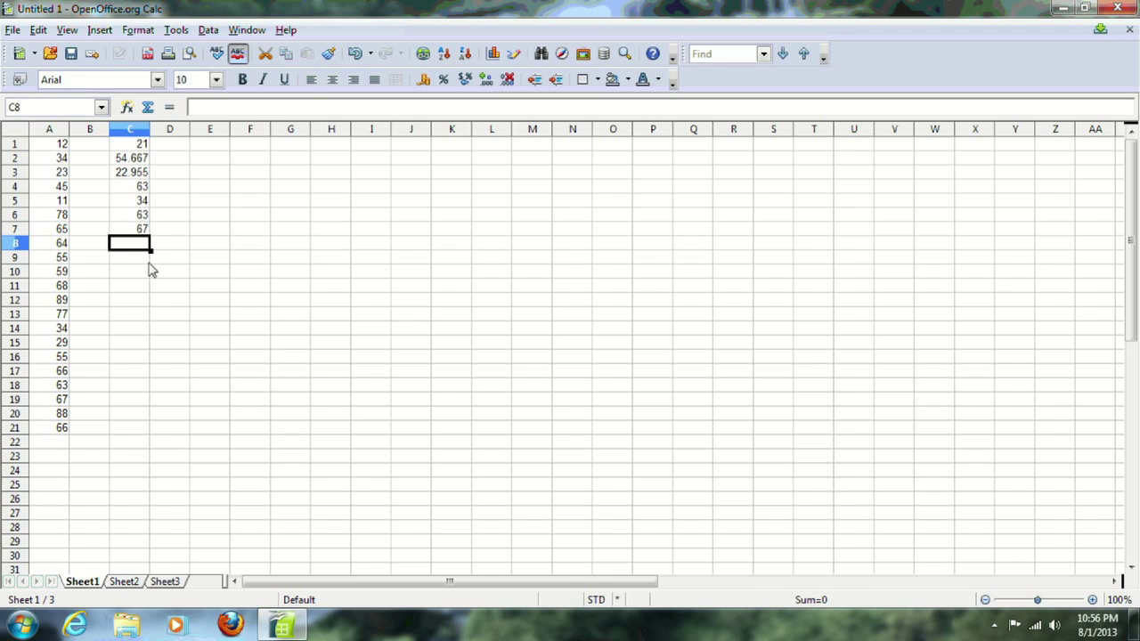
- Enter =MAX(A1:A21) in C8, returning 89
text(=max)
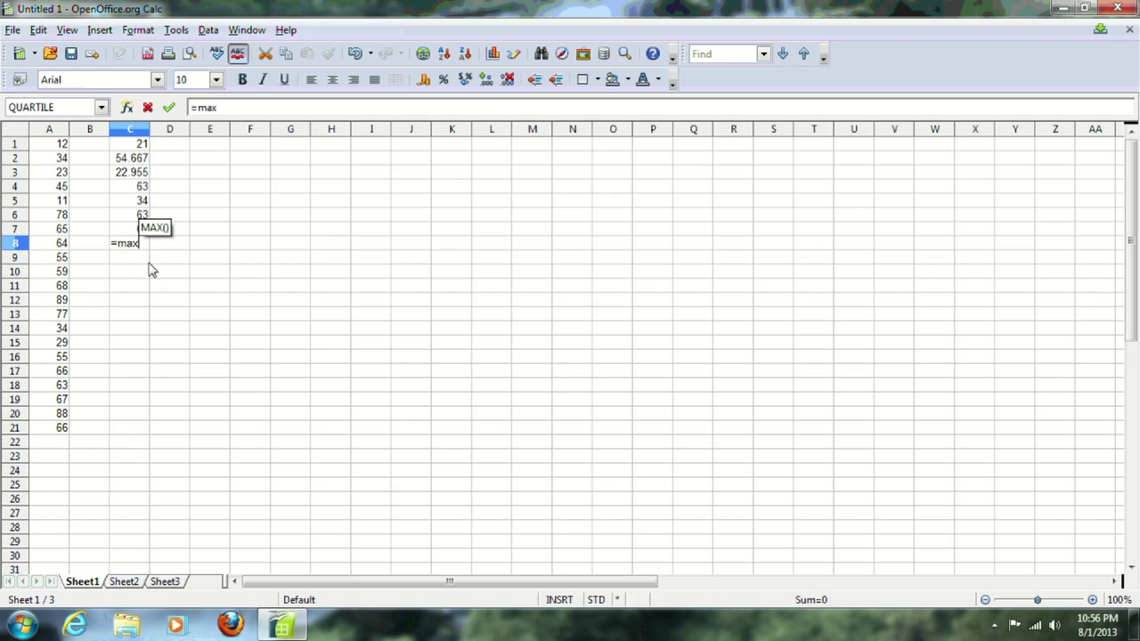
text(()
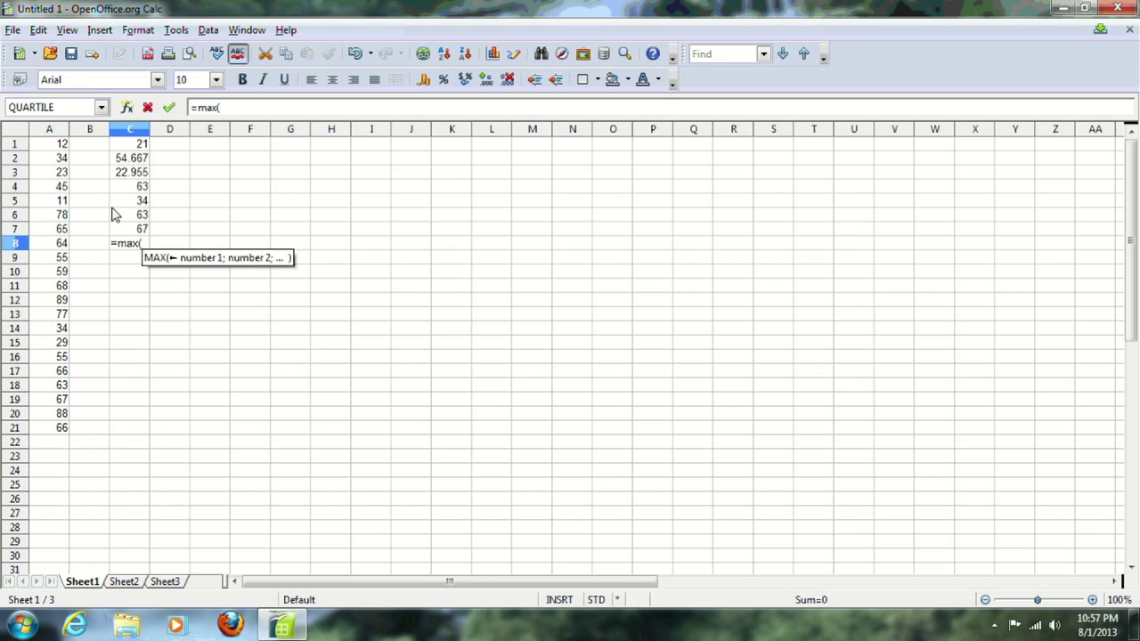
drag(62, 147, 54, 431)
text())
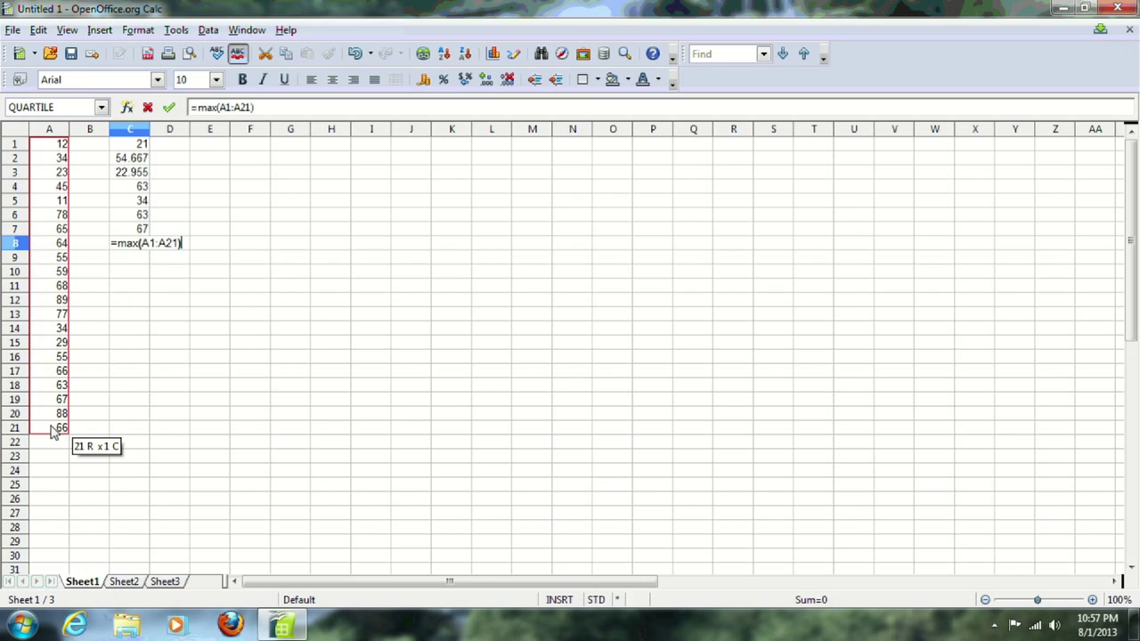
key(Return)
- Enter =MIN(A1:A21) in C9, returning 11, then go to D1
text(=min()
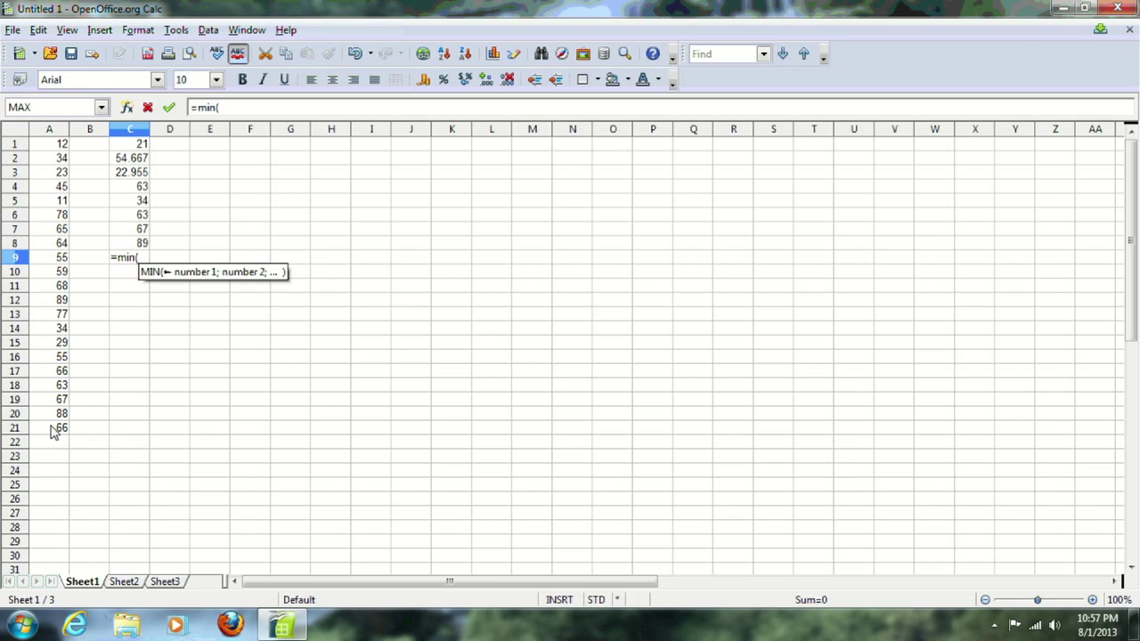
drag(53, 431, 62, 155)
text())
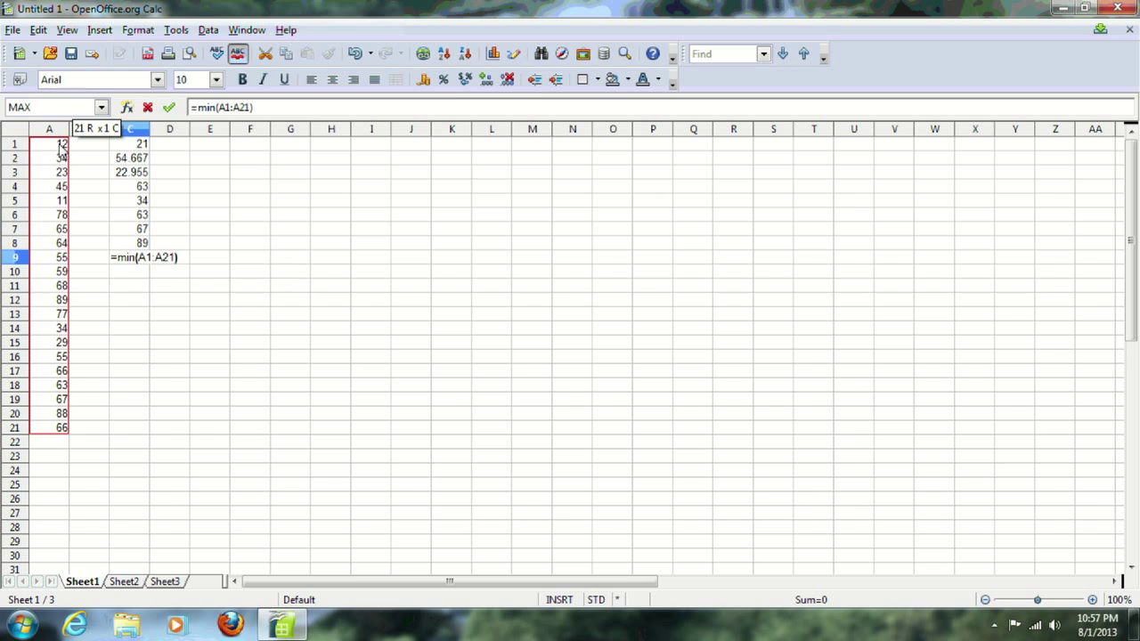
key(Return)
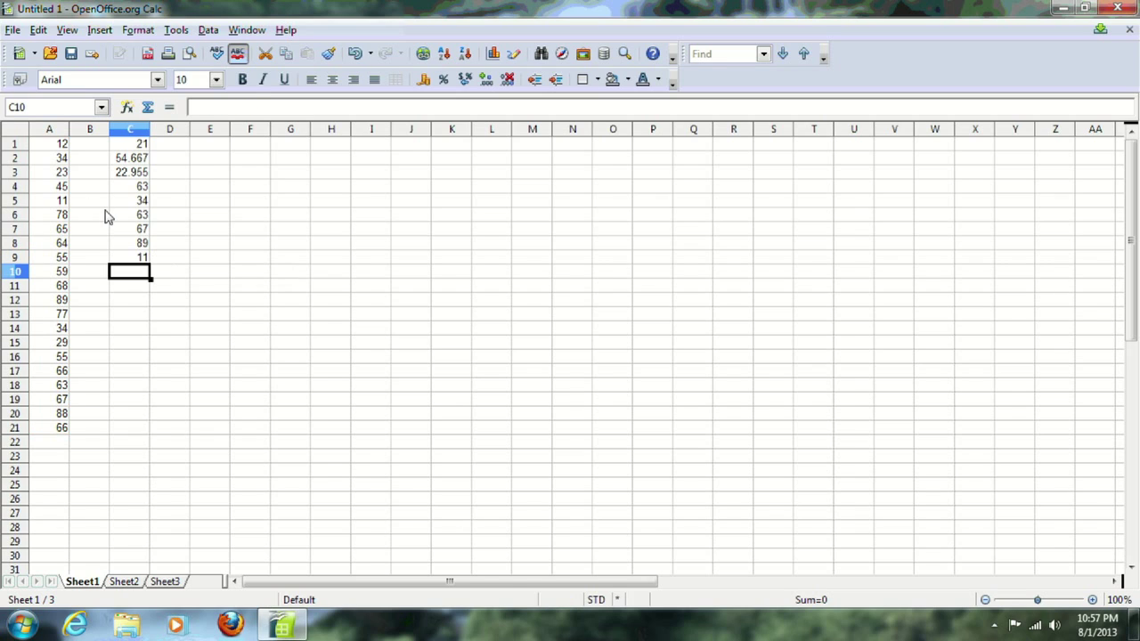
click(138, 148)
click(181, 150)
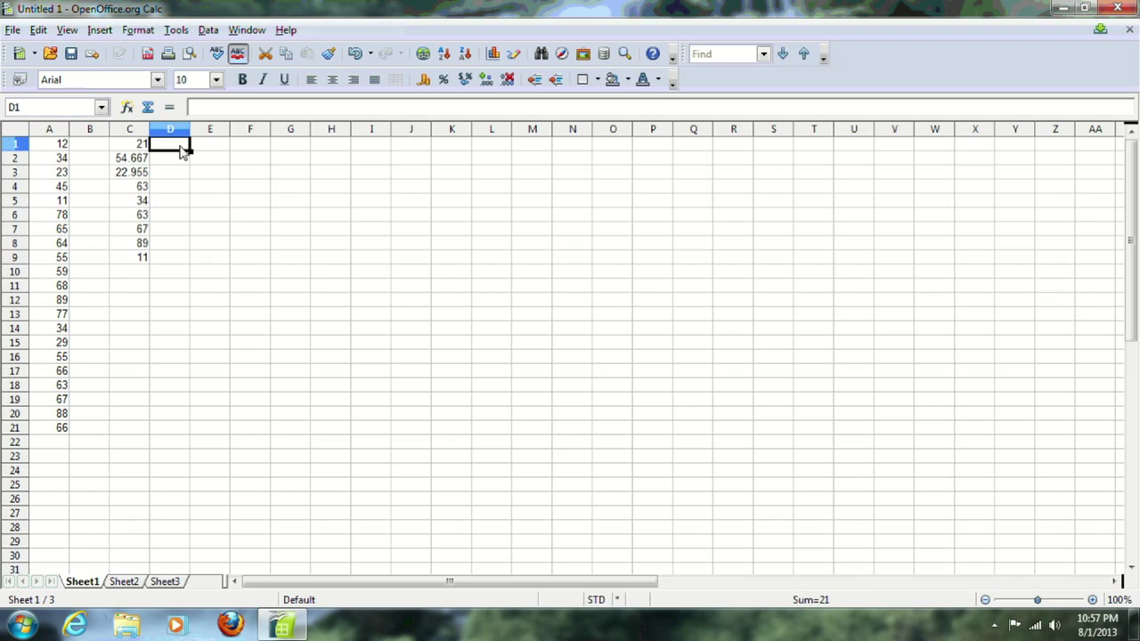
- Label D1:D4 as N, Average, St dev and median
text(N)
key(Return)
key(Return)
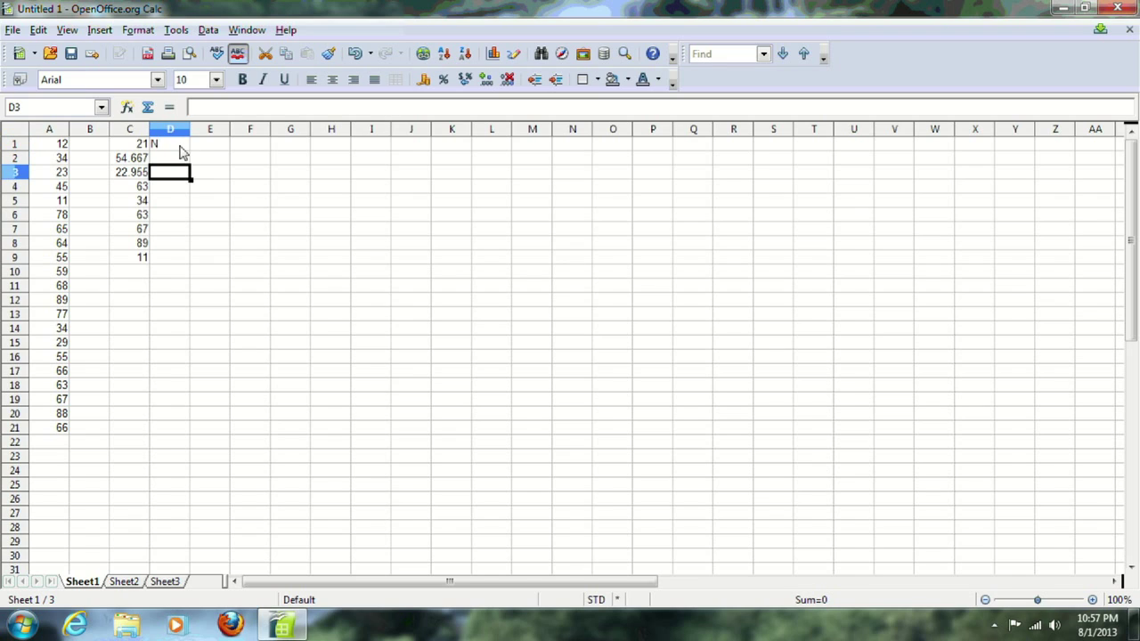
key(Up)
text(Average)
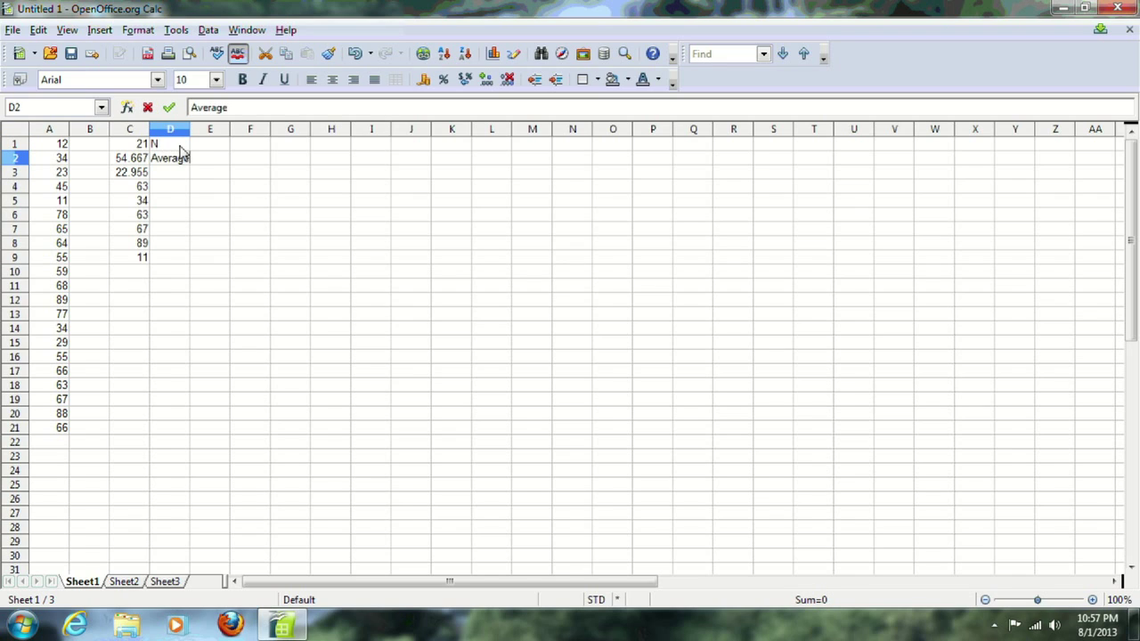
key(Return)
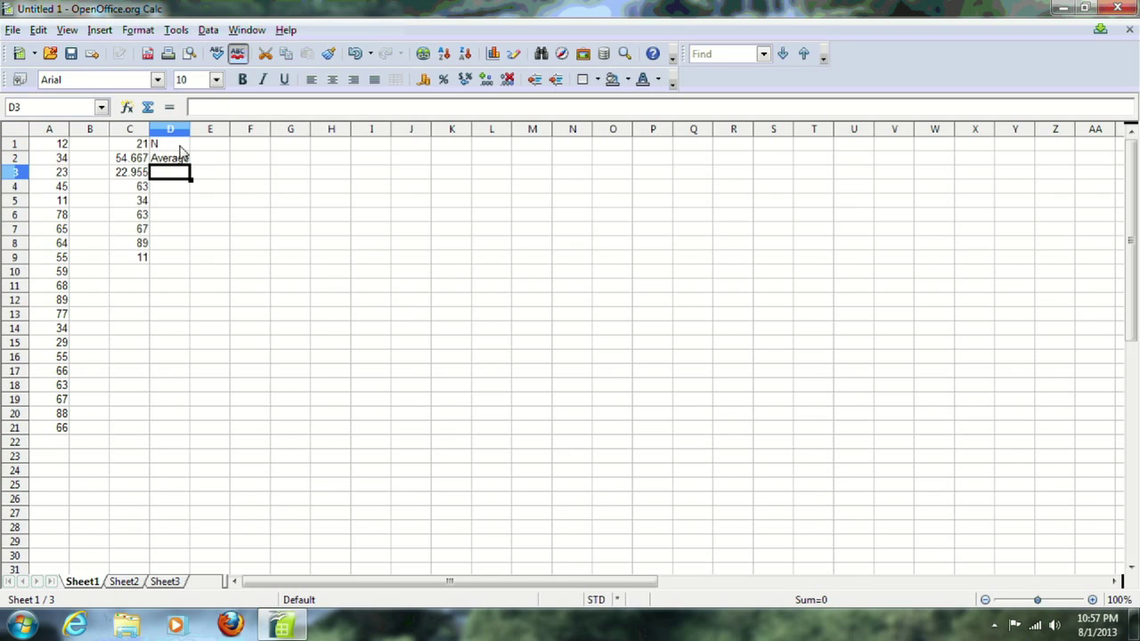
text(St dev)
key(Return)
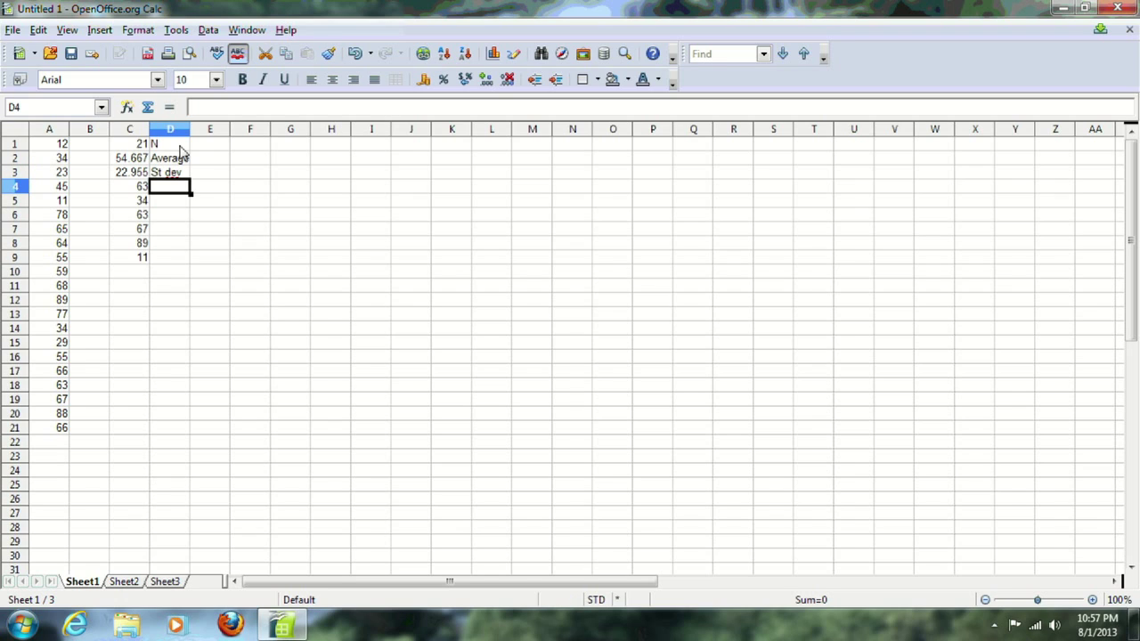
key(Left)
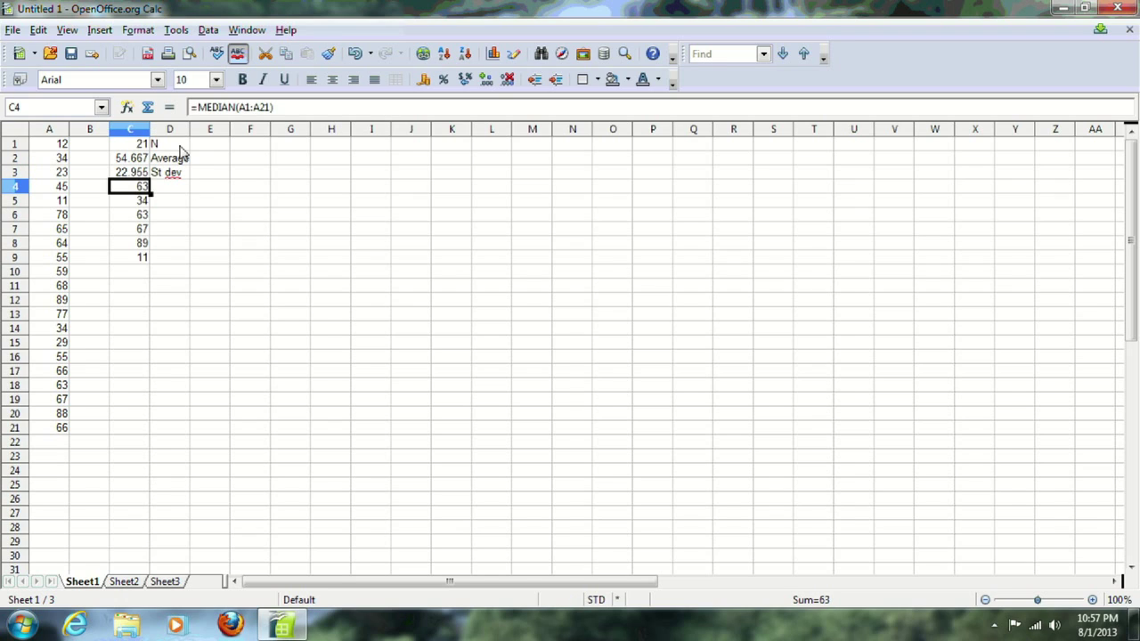
key(Right)
text(median)
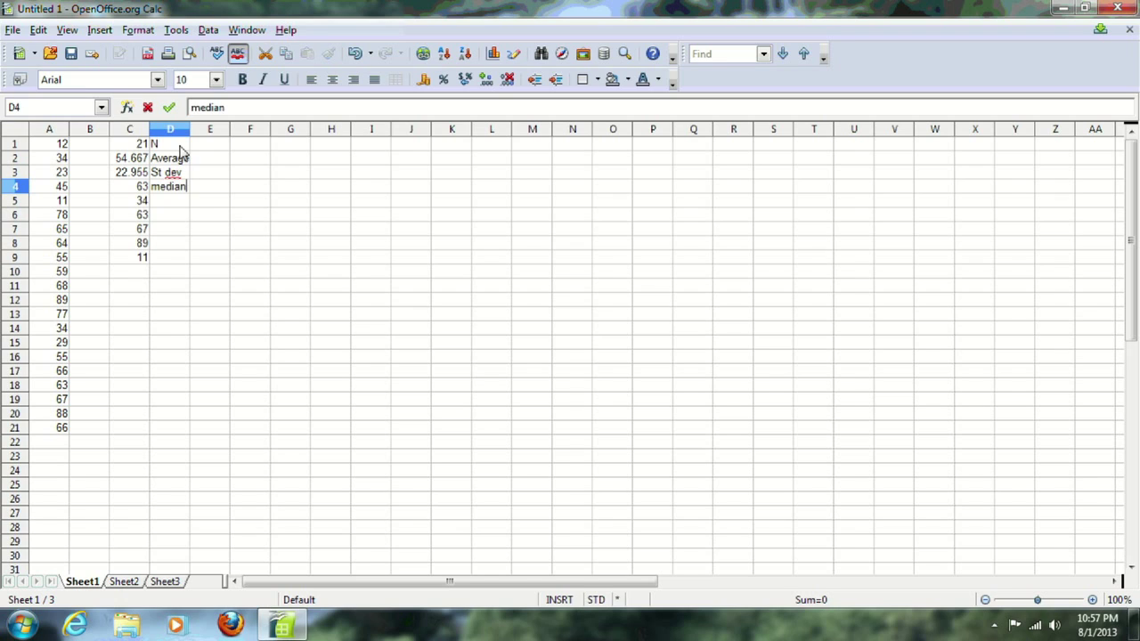
key(Return)
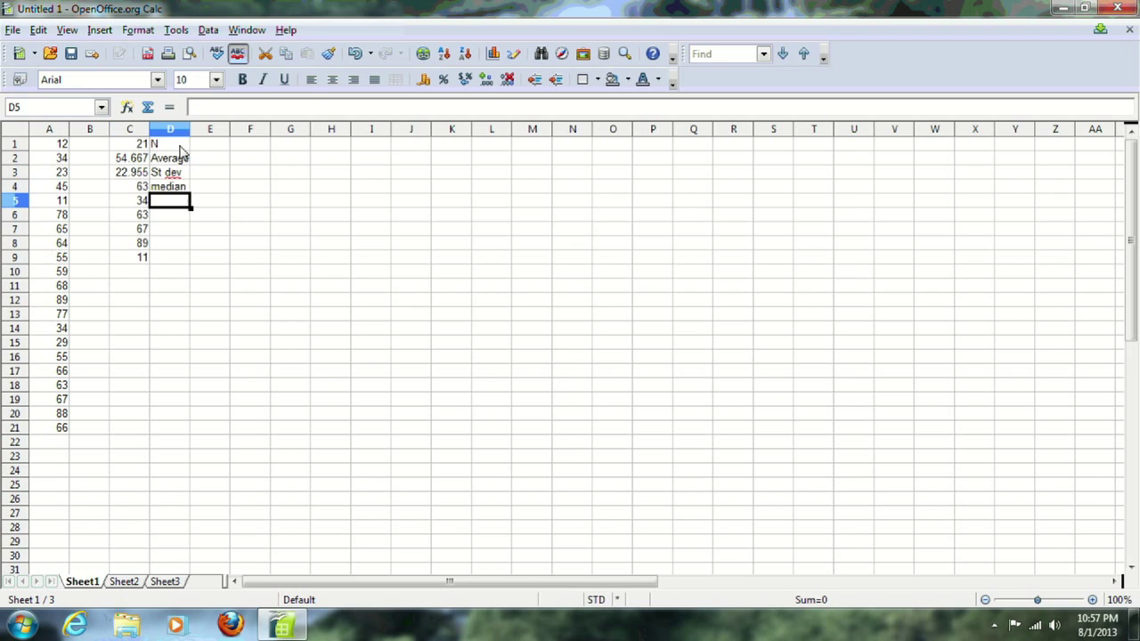
- Label D5:D9 as q1, q2, q3, max and min
text(q1)
key(Return)
text(q2)
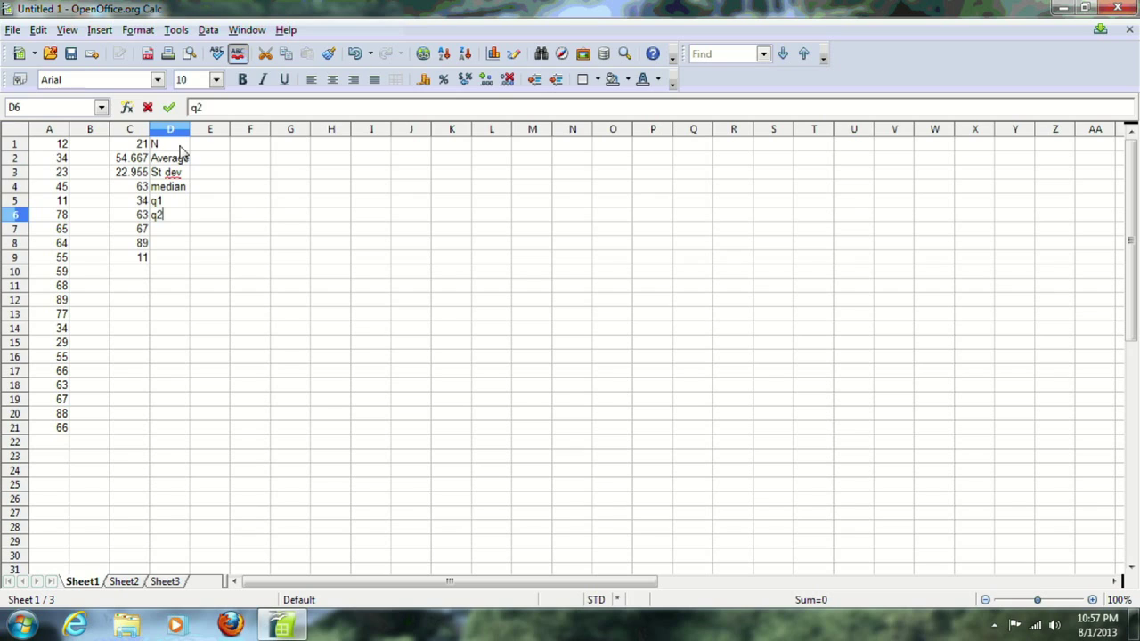
key(Return)
text(q3)
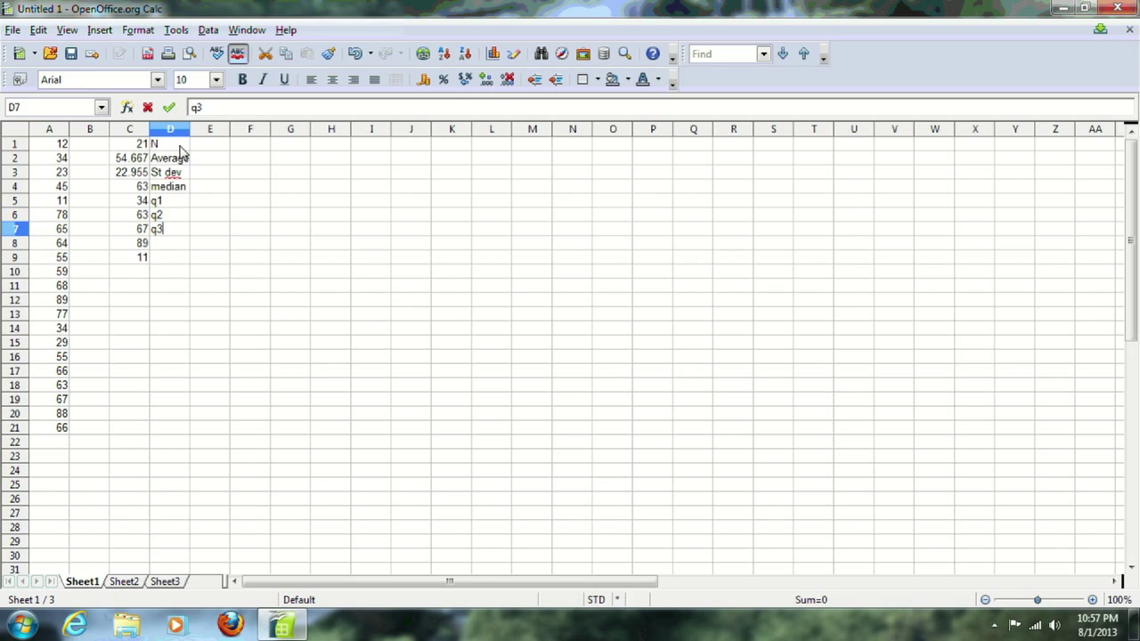
key(Return)
key(Left)
key(Right)
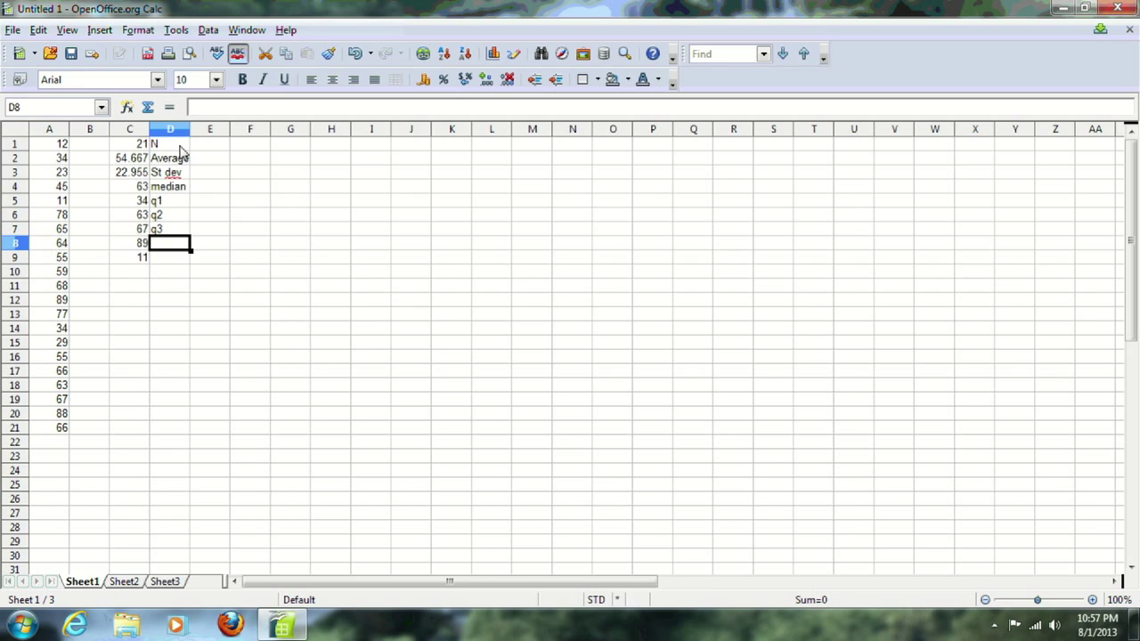
text(max)
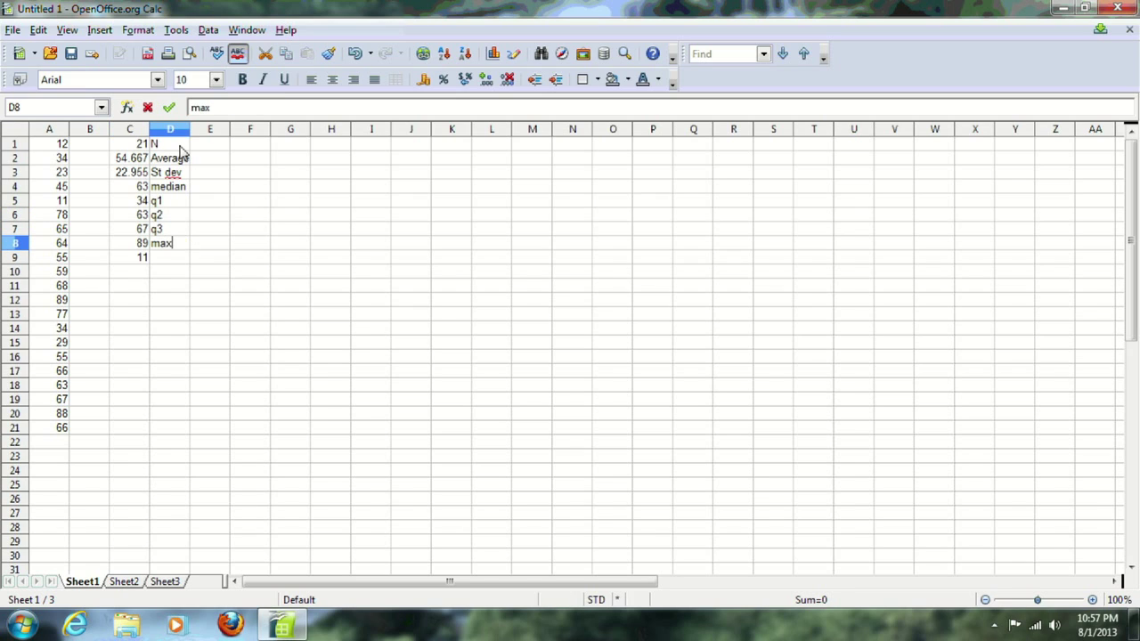
key(Return)
text(min)
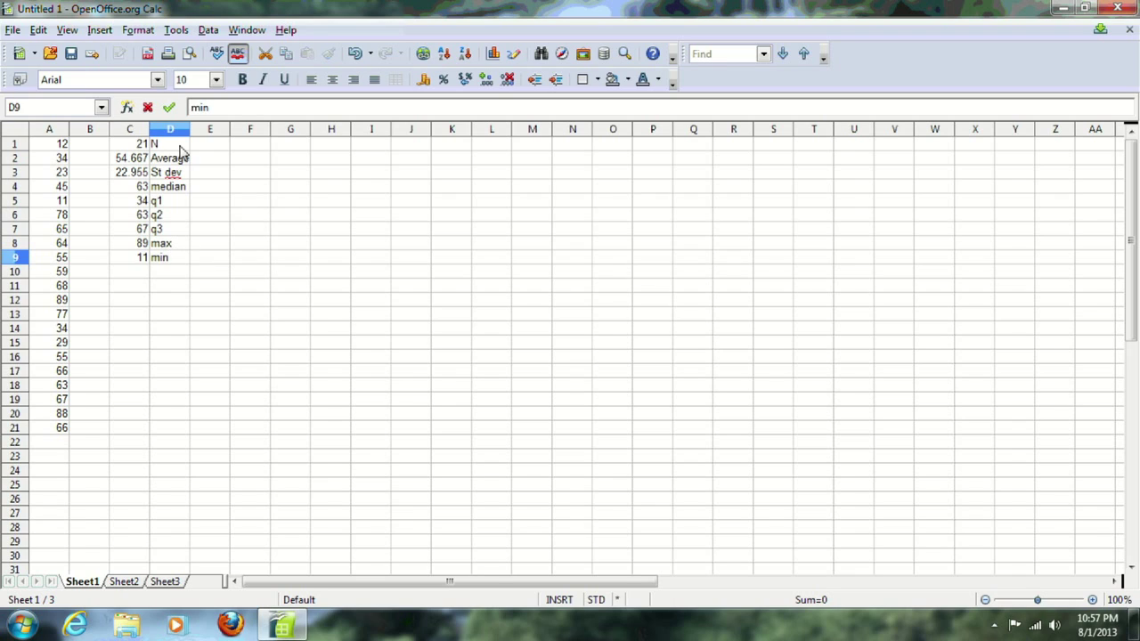
key(Return)
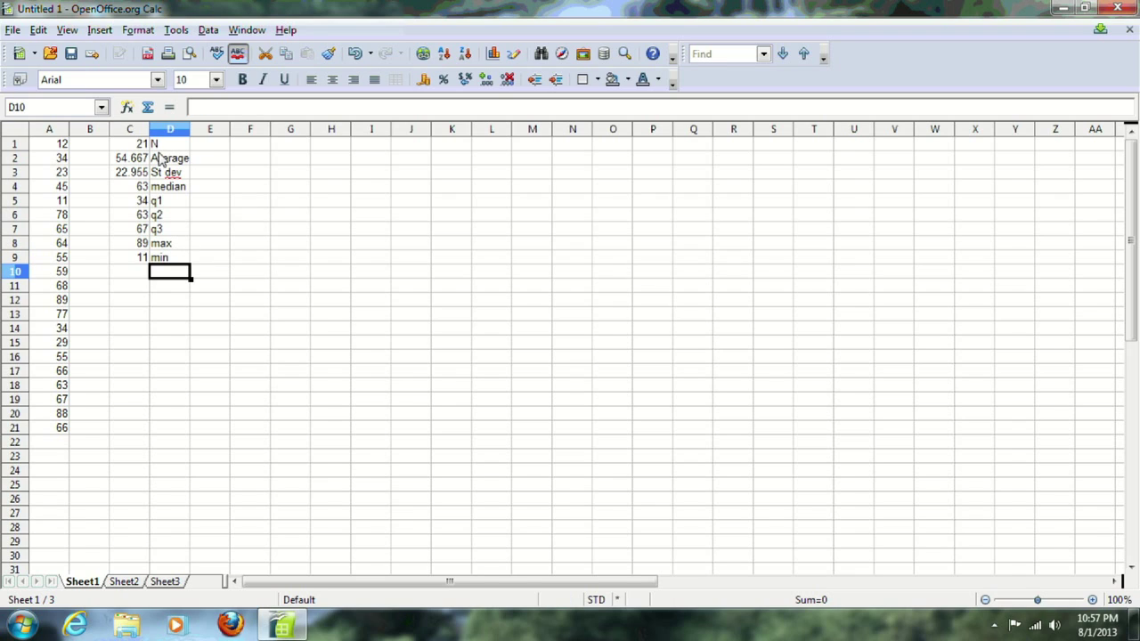